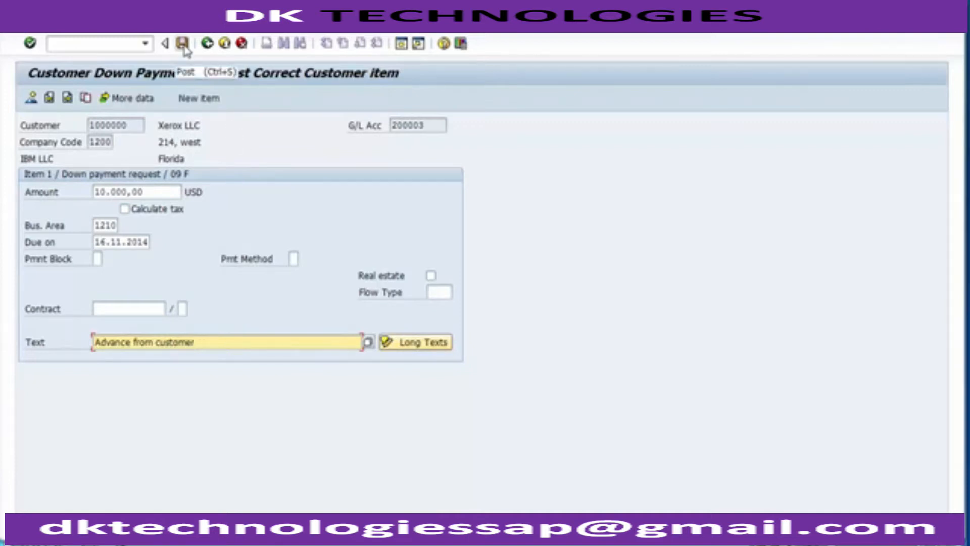
Display the document overview of the customer down payment request and post it.
click(57, 33)
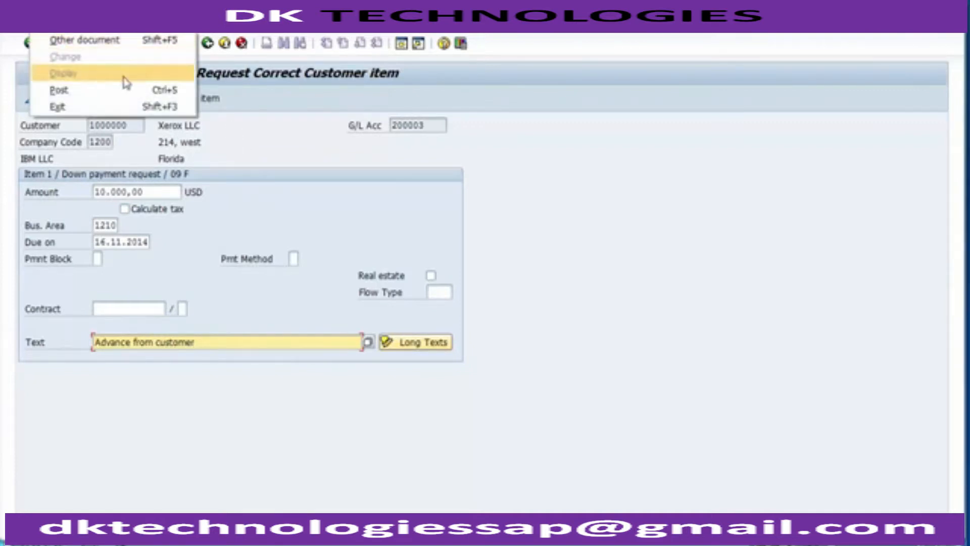
click(238, 129)
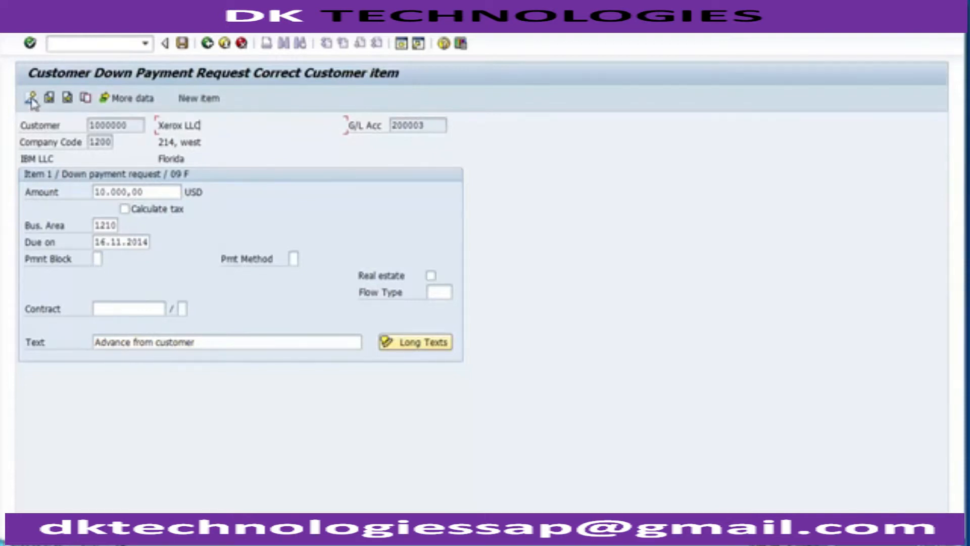
click(32, 99)
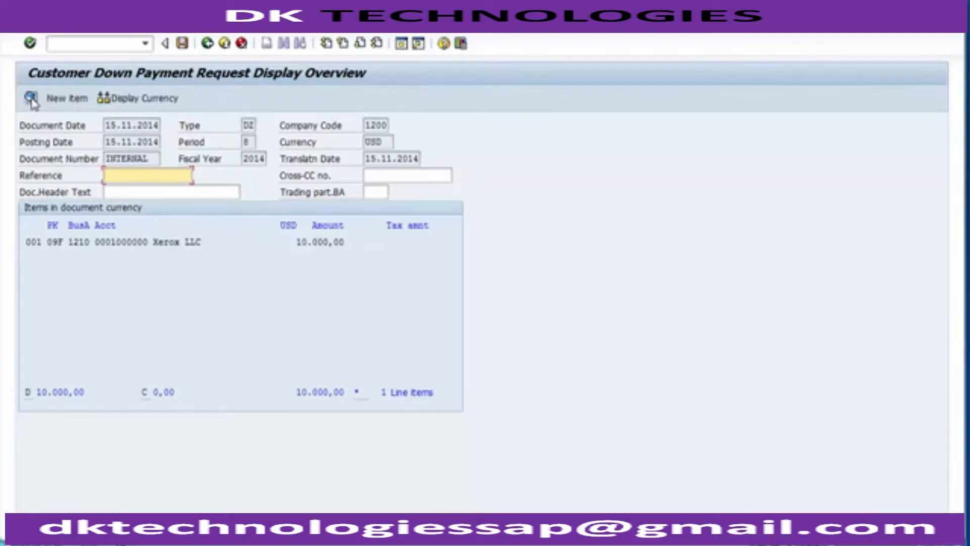
click(183, 46)
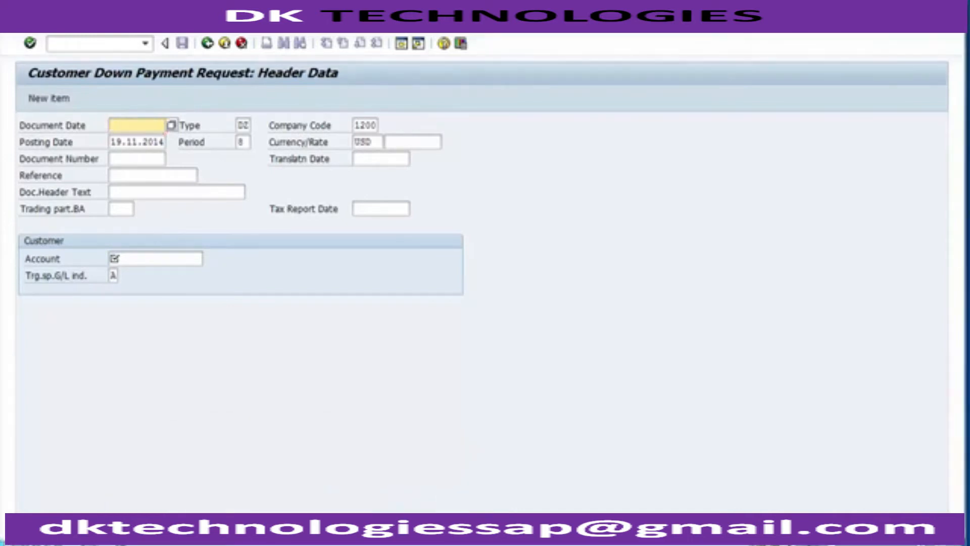
Switch to the PowerPoint Unit Testing slide to look up the customer line item display transaction, and return to SAP.
click(164, 540)
scroll(168, 287, down, 1)
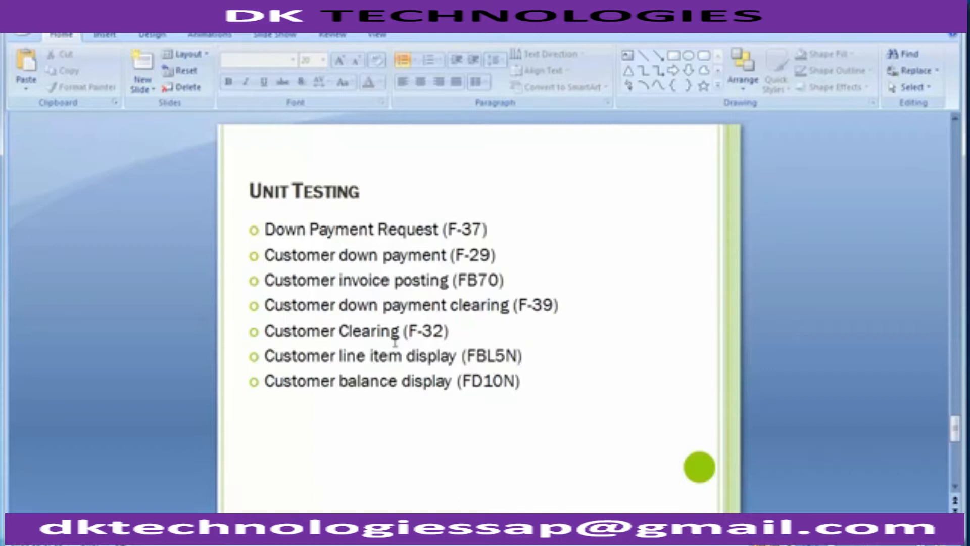
key(alt+Tab)
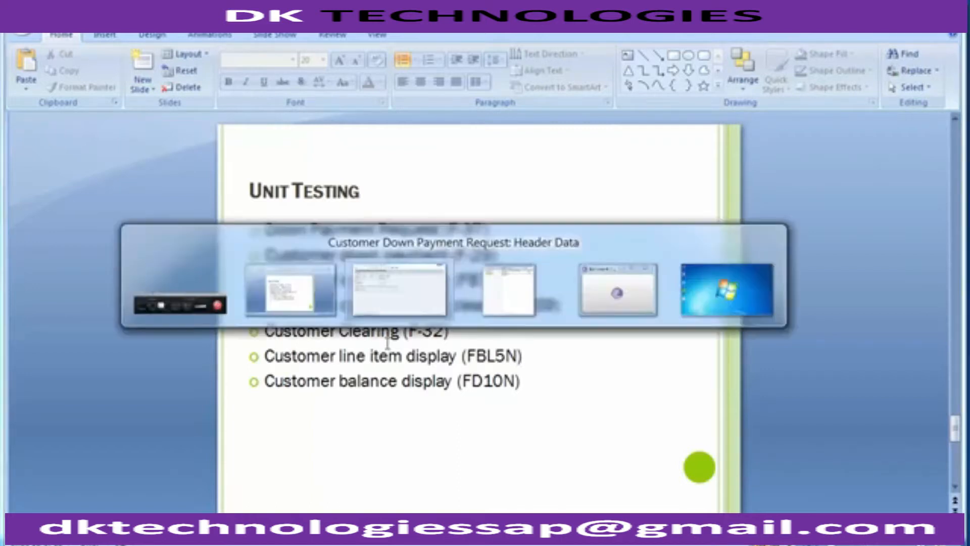
Open transaction FBL5N and run the open line item display for the customer's account in company code 1200.
click(89, 48)
text(/nfbl5n)
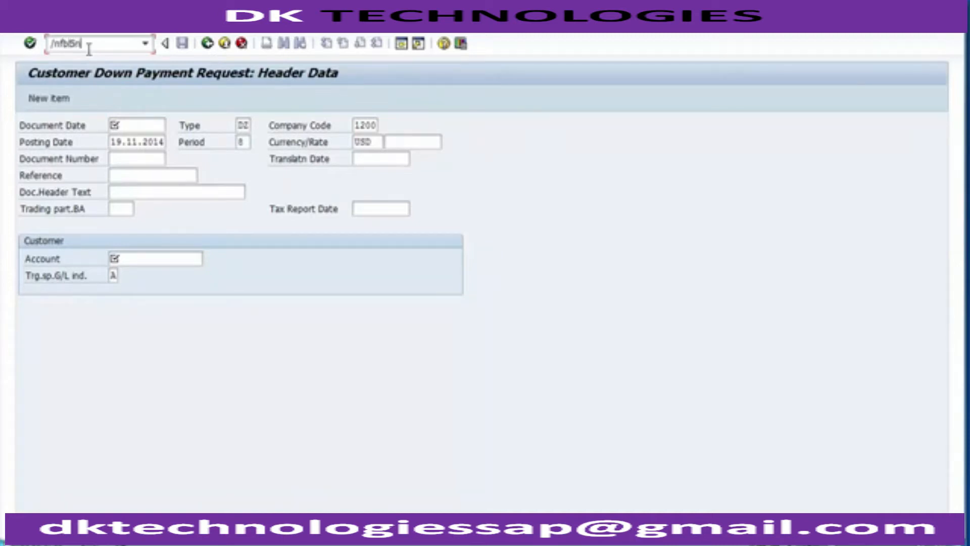
key(Return)
key(Down)
key(Return)
key(Tab)
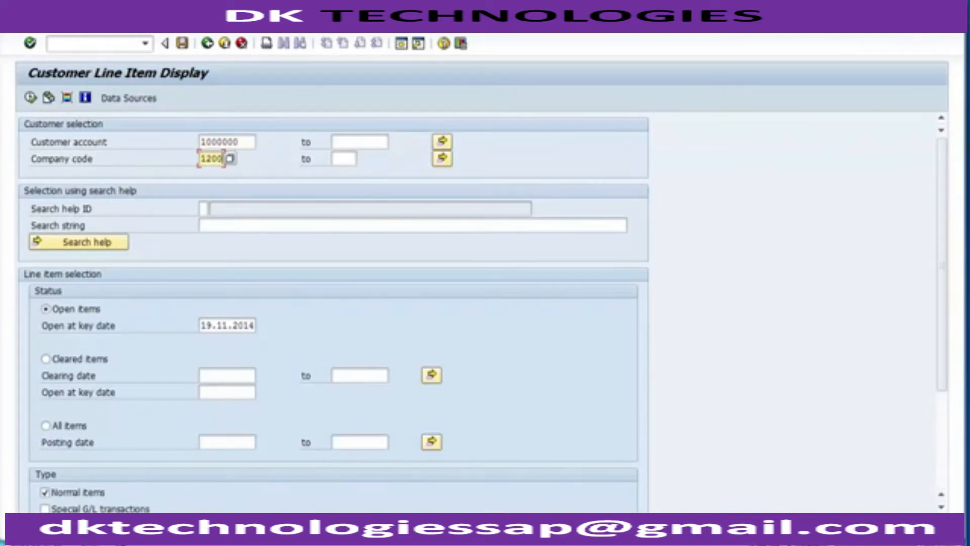
click(30, 99)
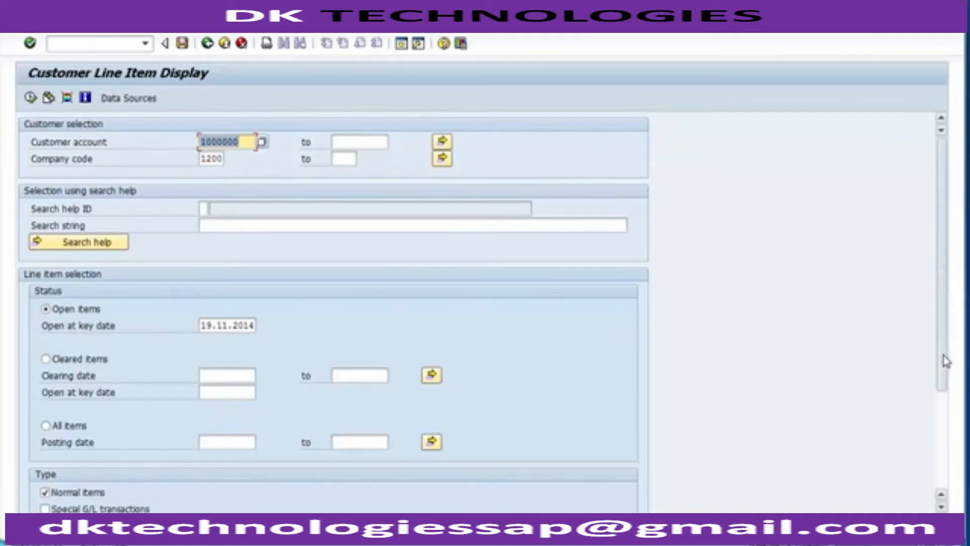
Include special G/L transactions alongside normal items and run the customer line item display again.
scroll(945, 360, down, 5)
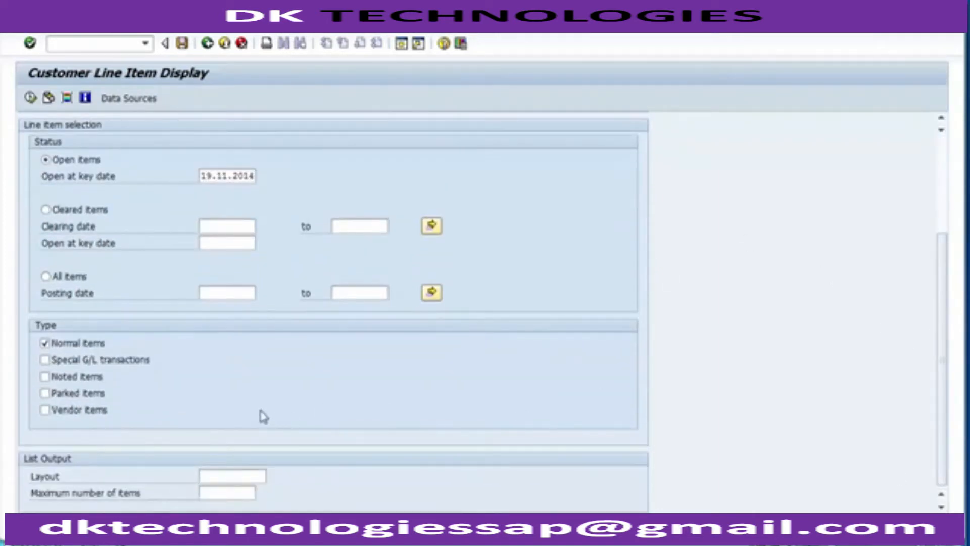
click(126, 368)
click(31, 99)
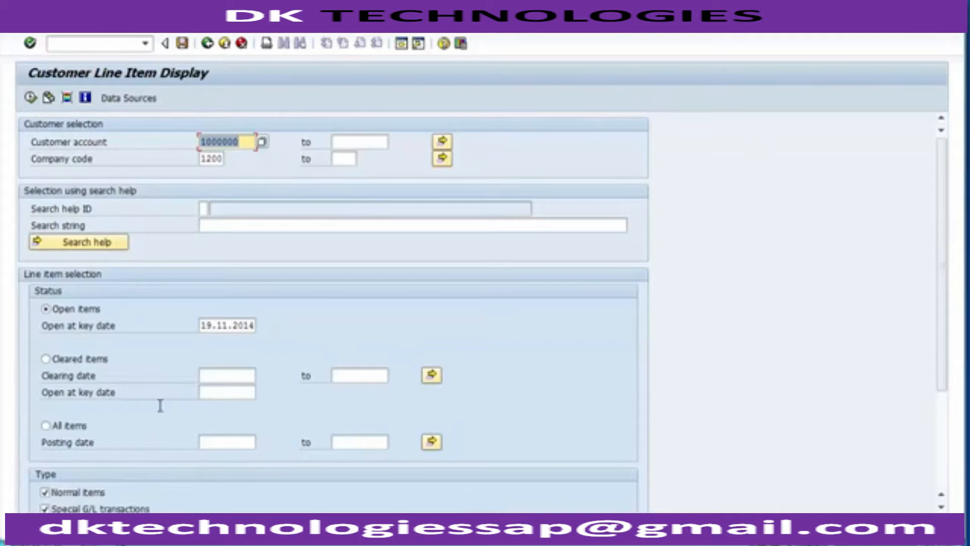
Restrict the item types to noted items only and run the customer line item display.
drag(940, 212, 944, 327)
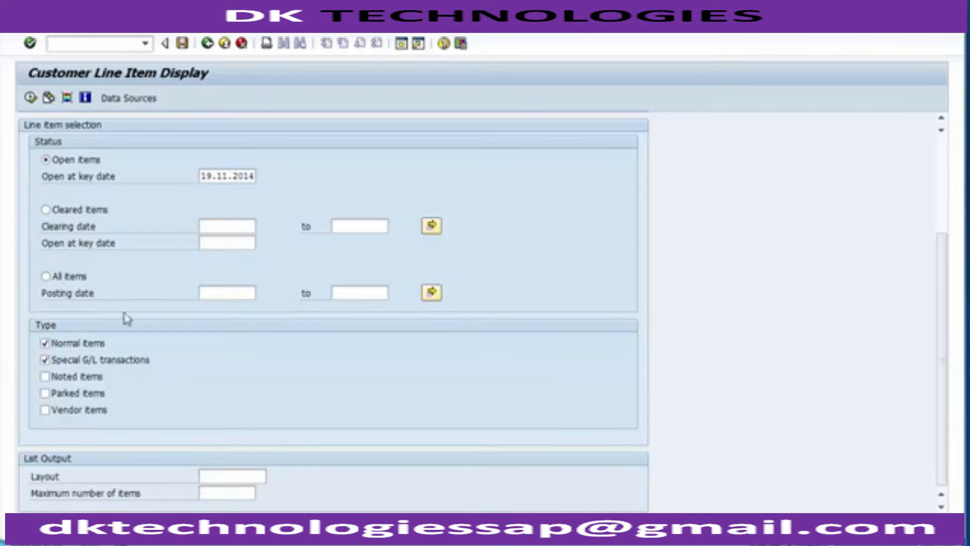
click(75, 346)
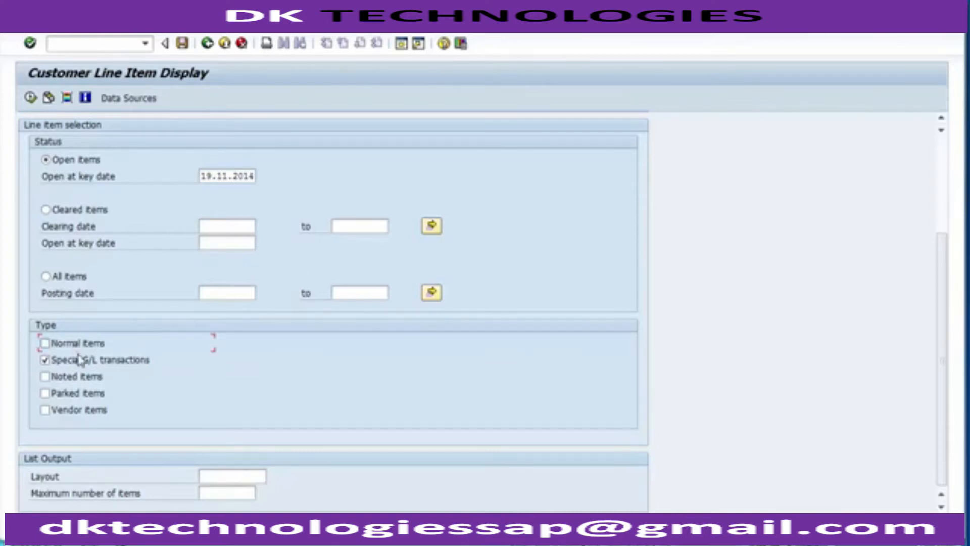
click(82, 361)
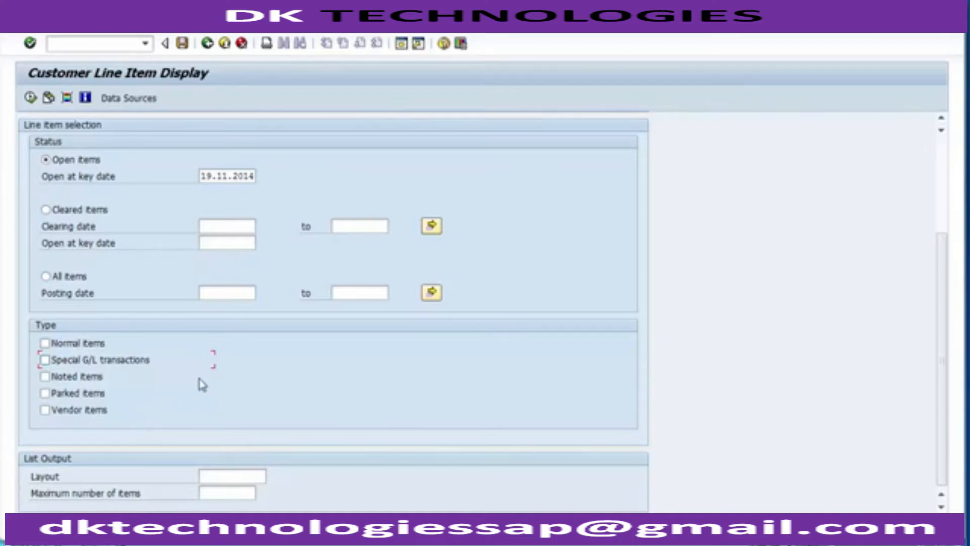
click(76, 382)
click(31, 97)
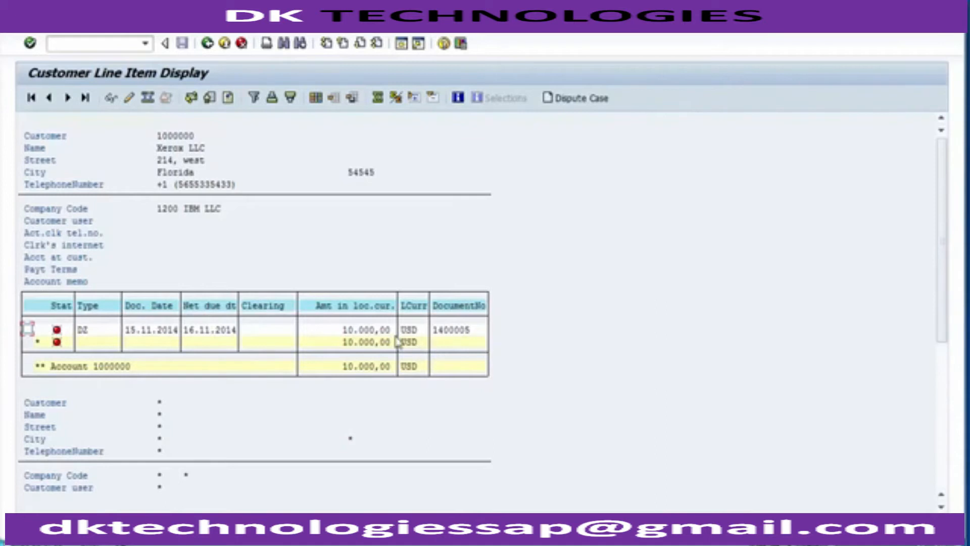
Examine the listed down payment request's line item and document overview, and return to the selection screen.
click(29, 329)
click(112, 98)
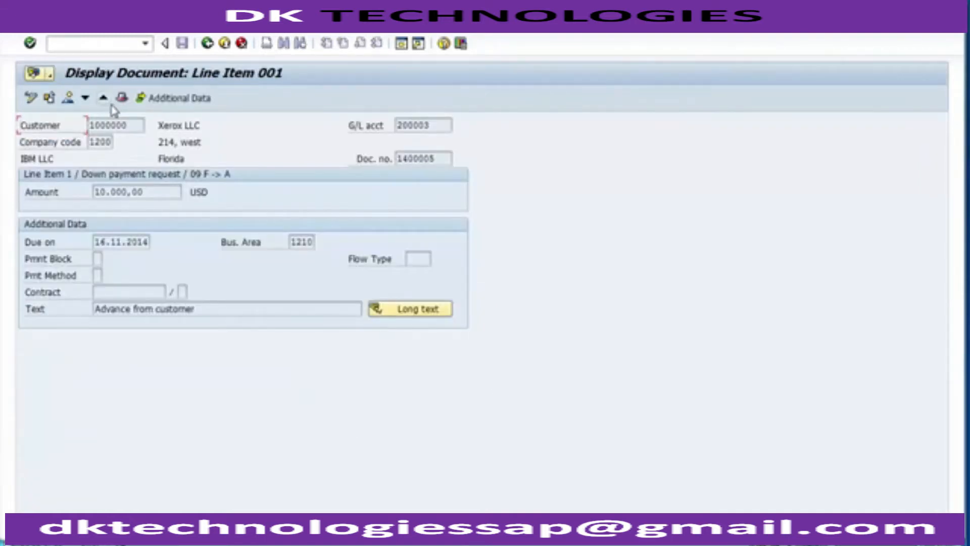
click(72, 103)
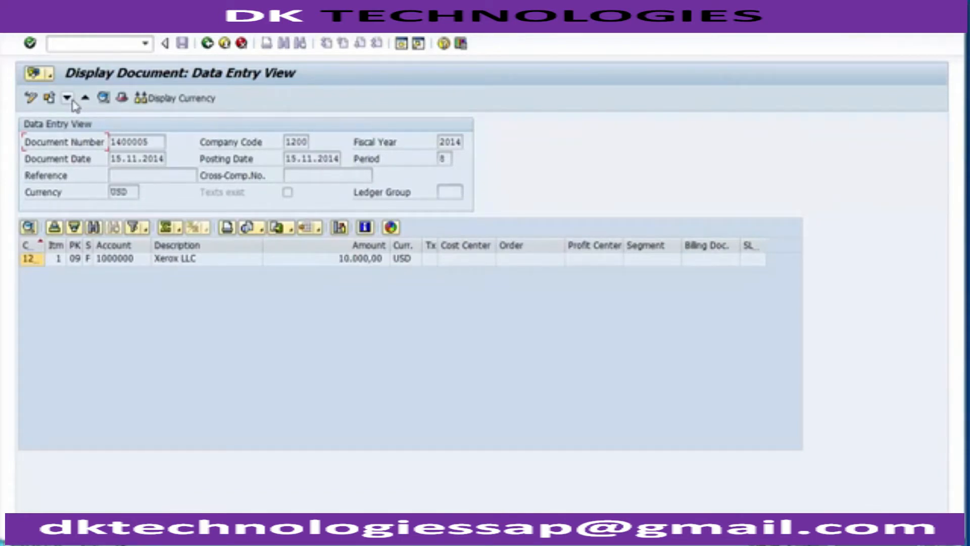
click(207, 44)
click(207, 44)
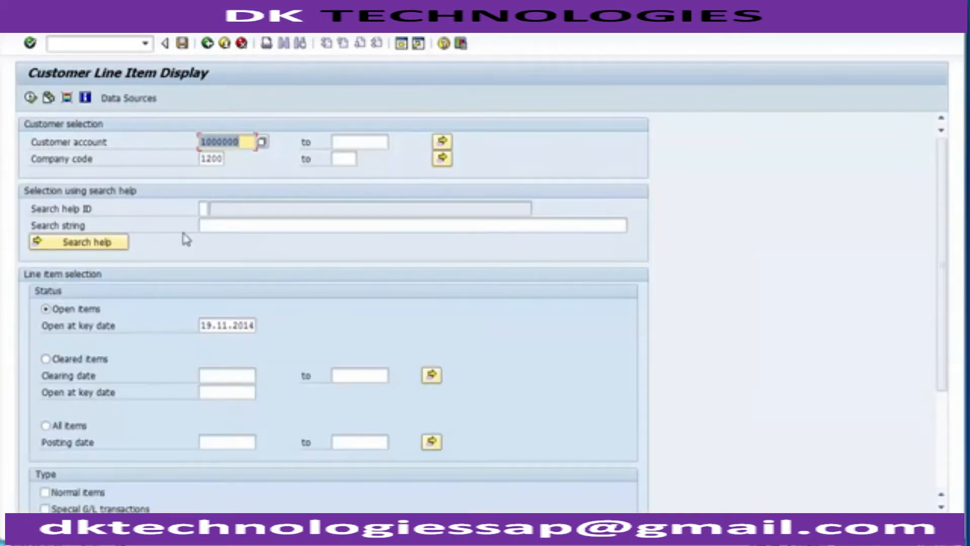
click(940, 403)
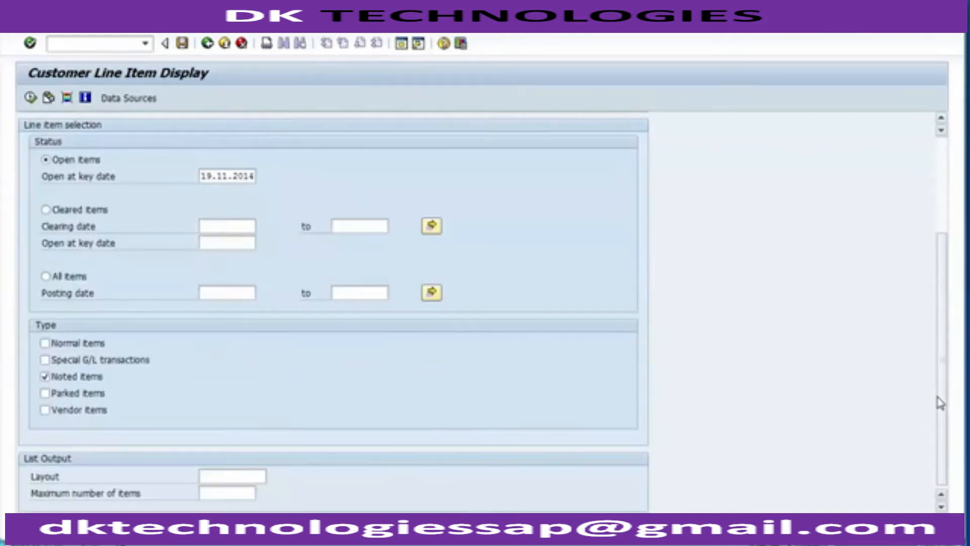
click(84, 380)
click(75, 380)
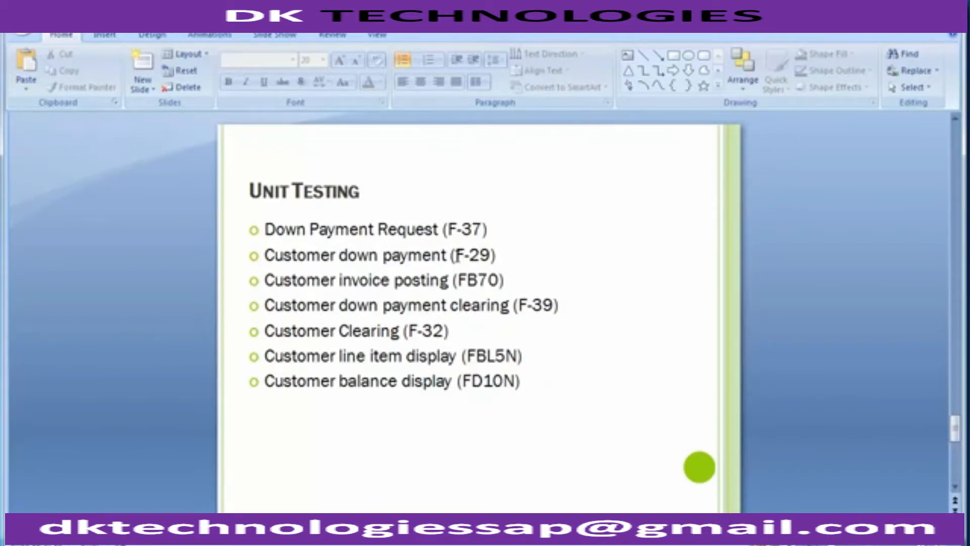
Switch from PowerPoint back to SAP and open transaction F-29 for posting a customer down payment.
click(286, 544)
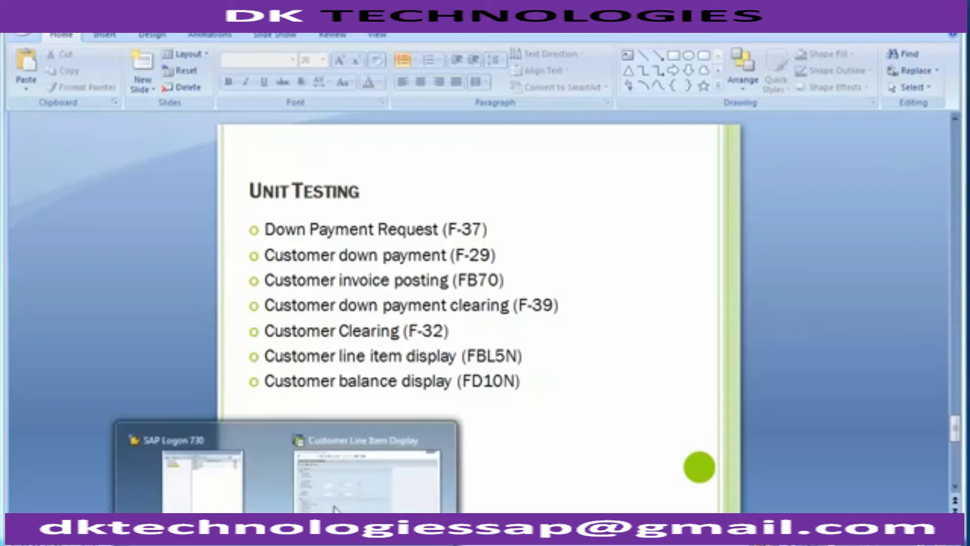
click(368, 455)
click(103, 45)
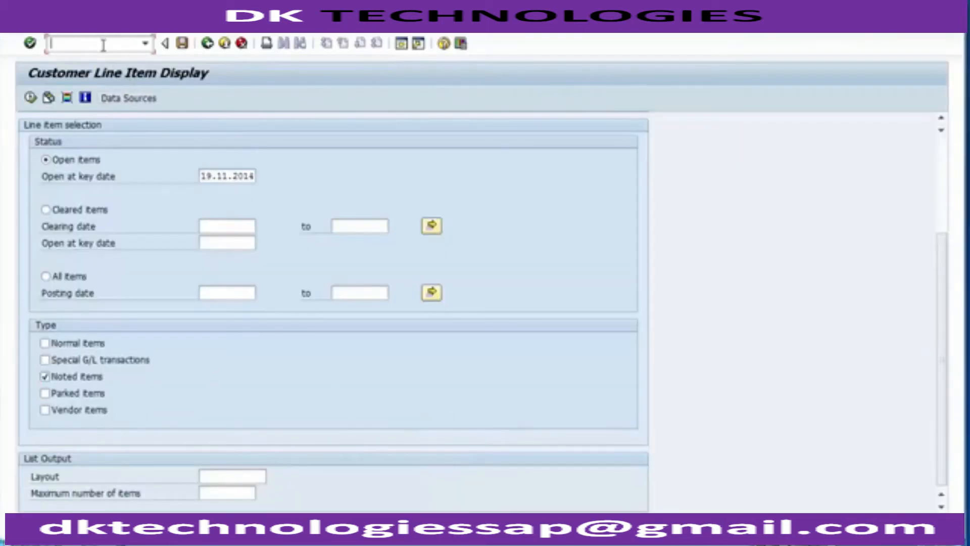
text(/nf-29)
key(Return)
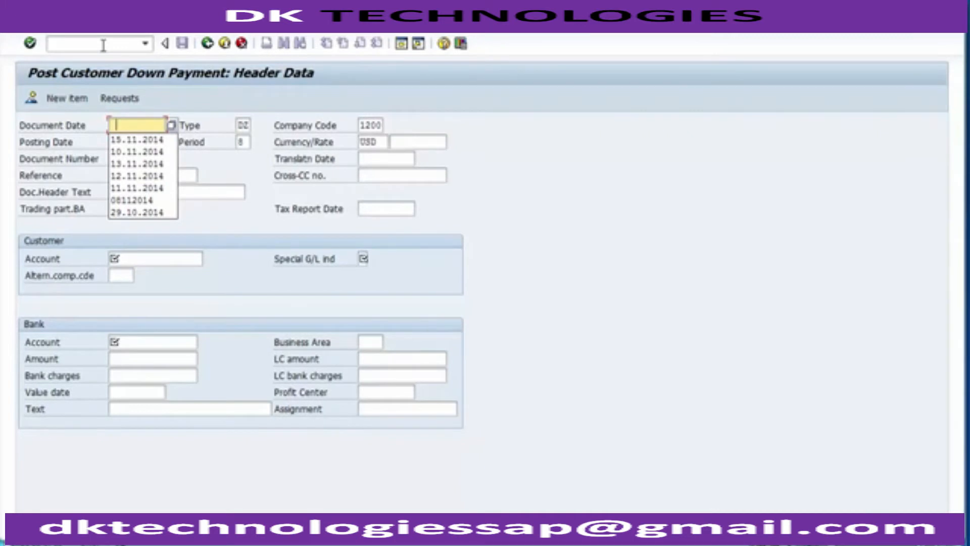
Set both the document date and the posting date of the down payment to 16.11.2014.
key(Down)
key(Return)
key(Left)
key(Left)
key(Left)
key(Left)
key(Left)
key(Left)
key(Left)
key(Left)
key(Left)
key(Left)
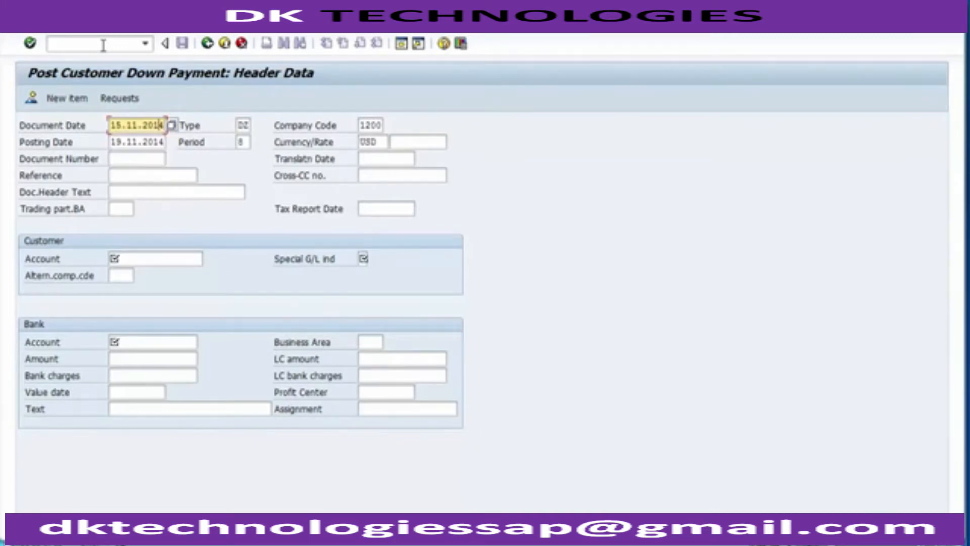
key(Right)
text(6)
key(Down)
key(Left)
text(6)
Enter the customer's account number and set the special G/L indicator to A.
key(Down)
key(Down)
key(Down)
key(Down)
key(Down)
text(1000000)
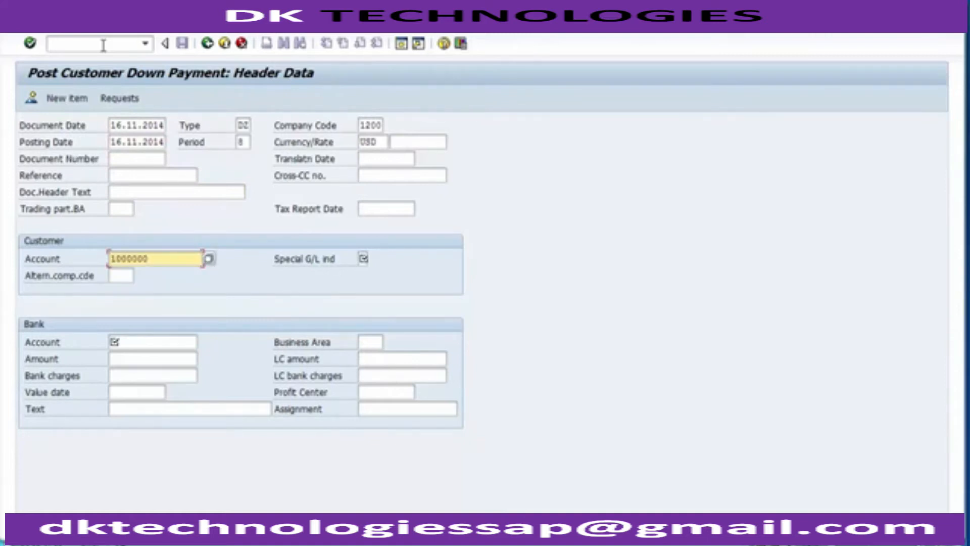
key(Tab)
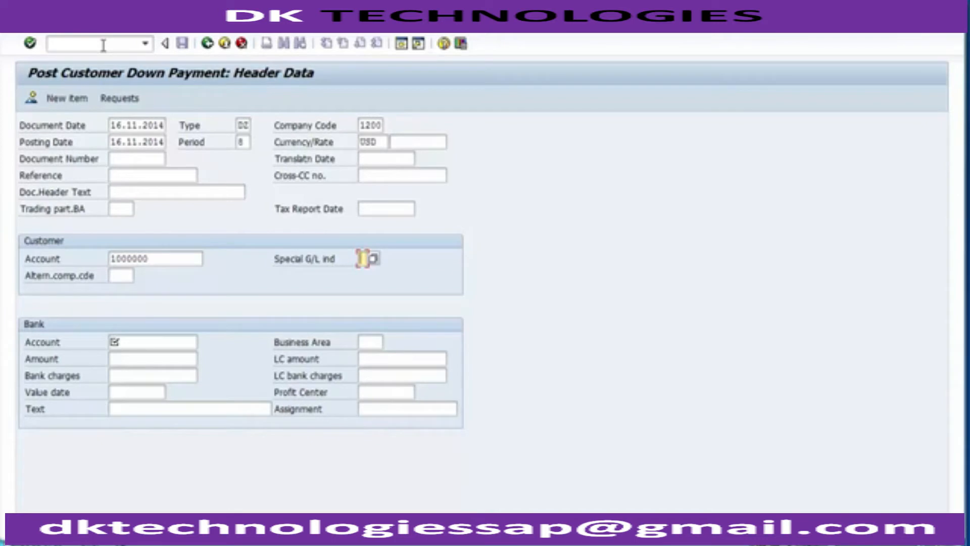
text(A)
key(Tab)
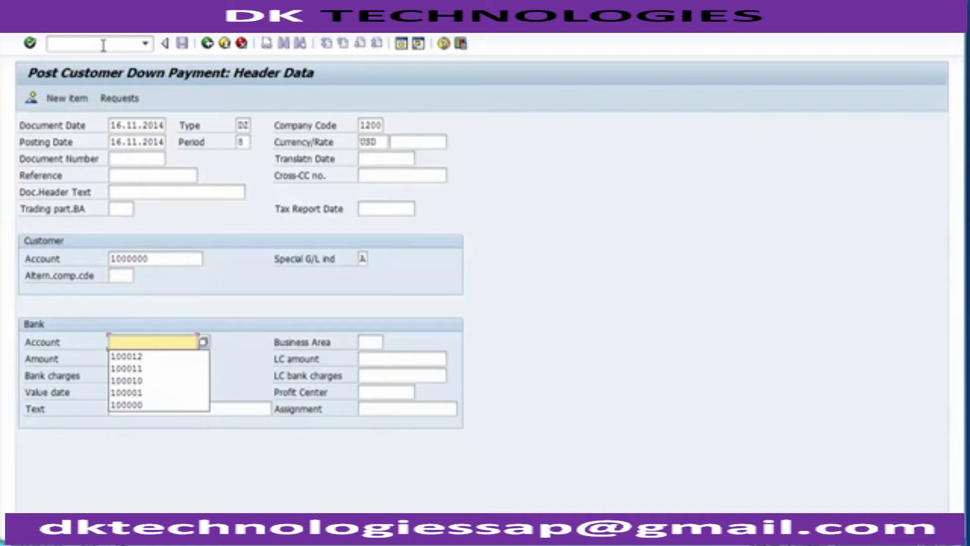
key(Down)
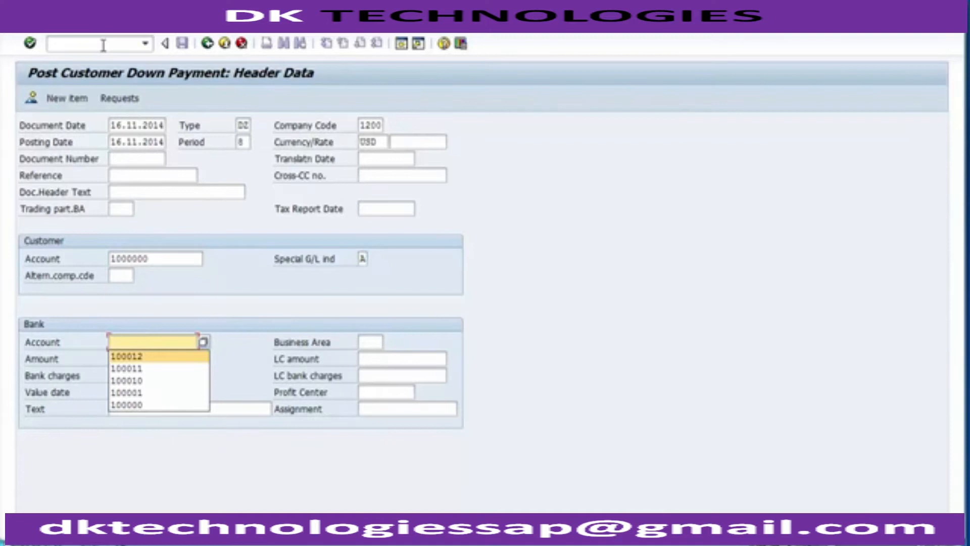
key(Return)
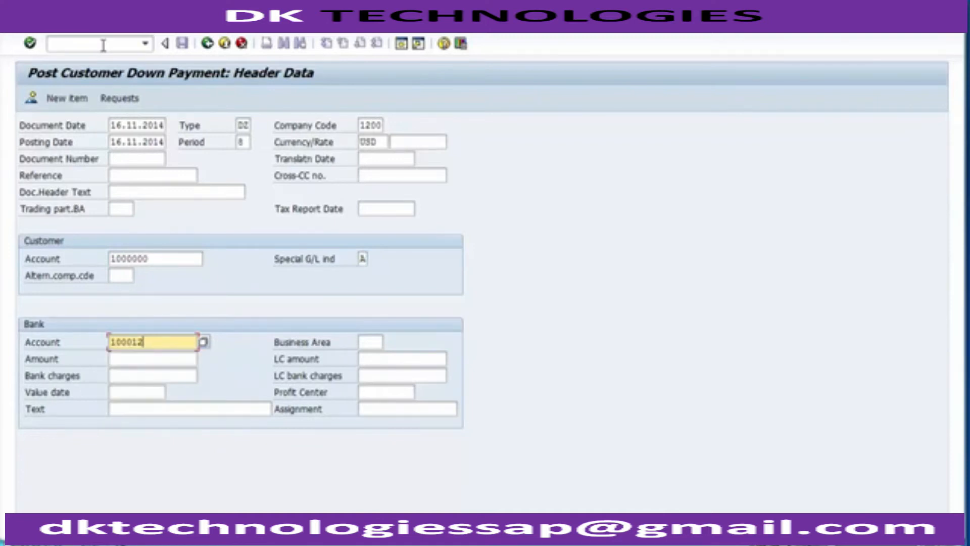
key(BackSpace)
key(BackSpace)
key(BackSpace)
key(BackSpace)
key(BackSpace)
key(BackSpace)
Choose the bank's G/L account from the previous entries and set the business area to 1210.
key(Down)
key(Down)
key(Down)
key(Down)
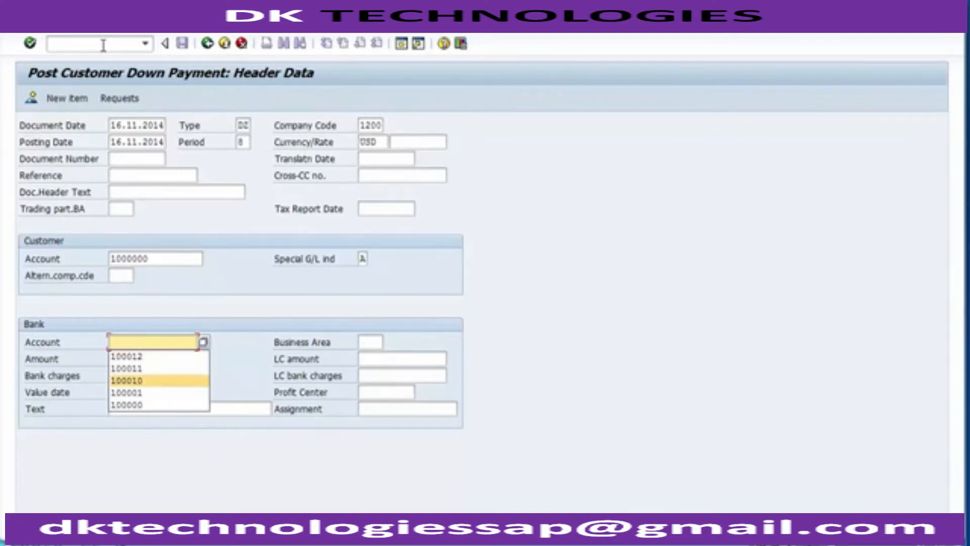
key(Return)
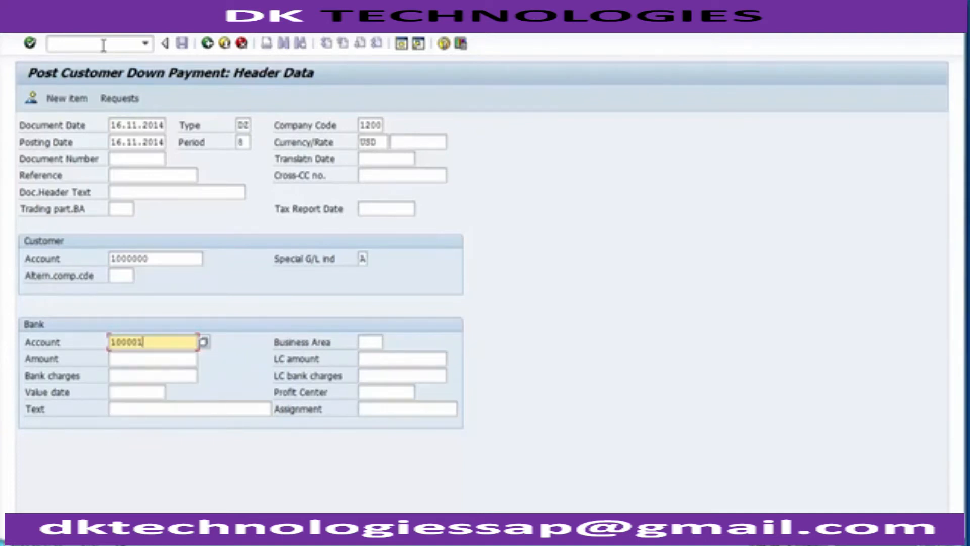
key(Tab)
key(Down)
key(Return)
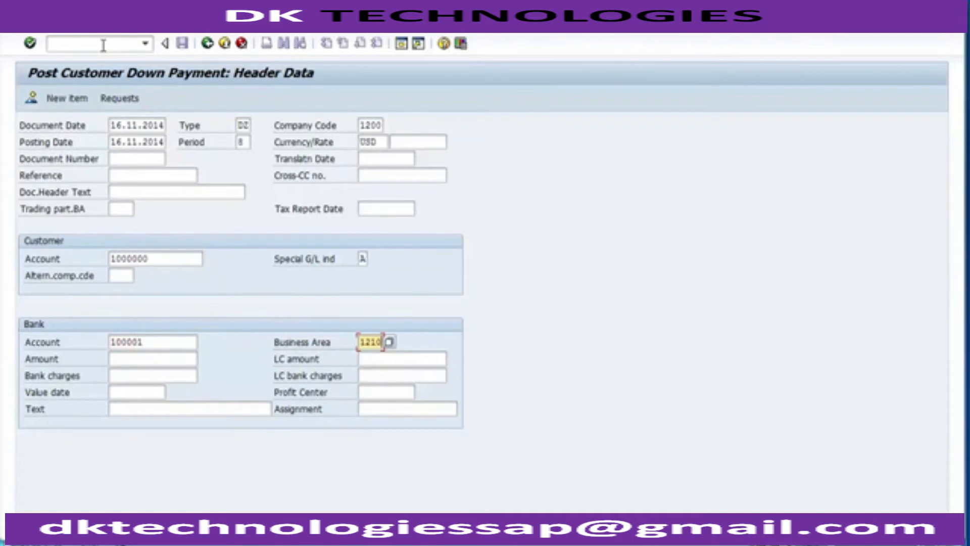
key(Tab)
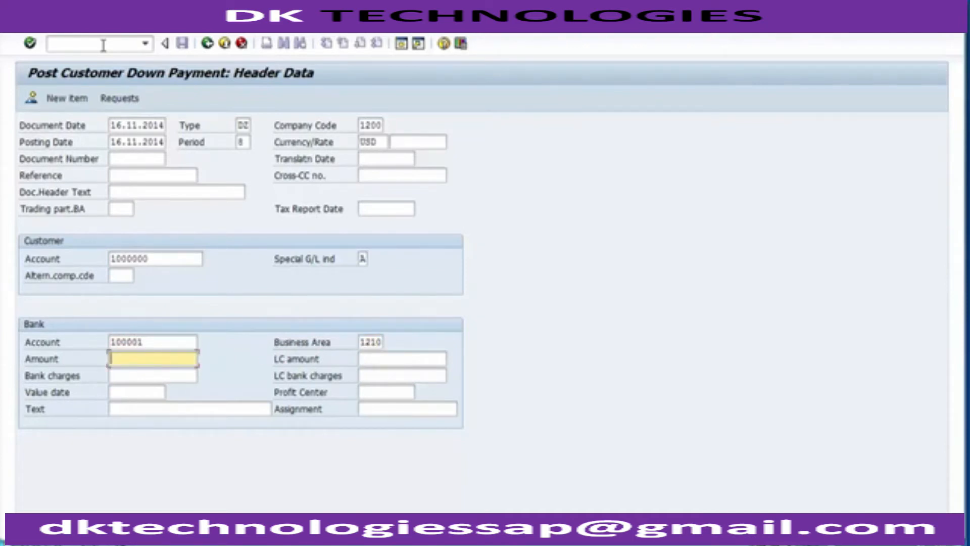
Set the bank amount to 10000 and choose "Advance from customer" as the line item text.
text(10000)
key(Tab)
key(Tab)
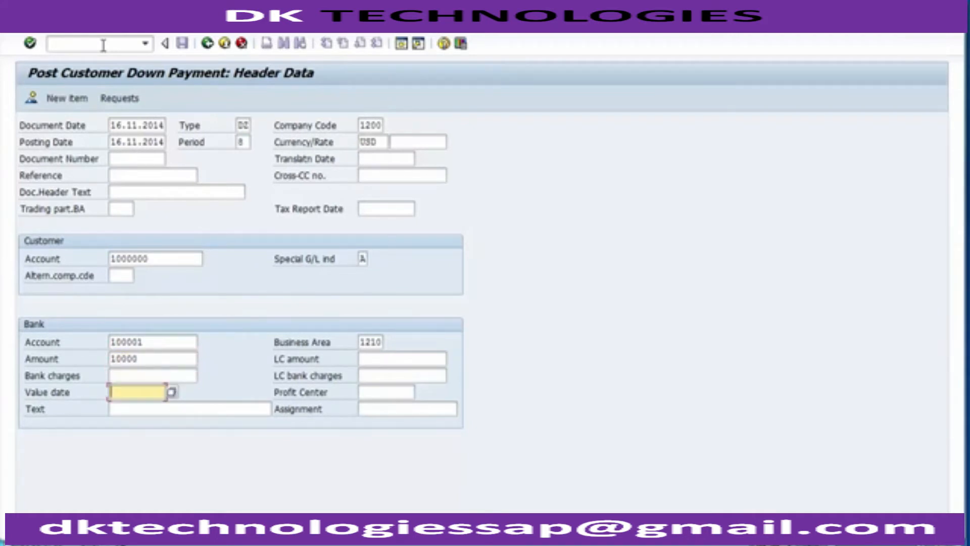
key(Tab)
key(Down)
key(Down)
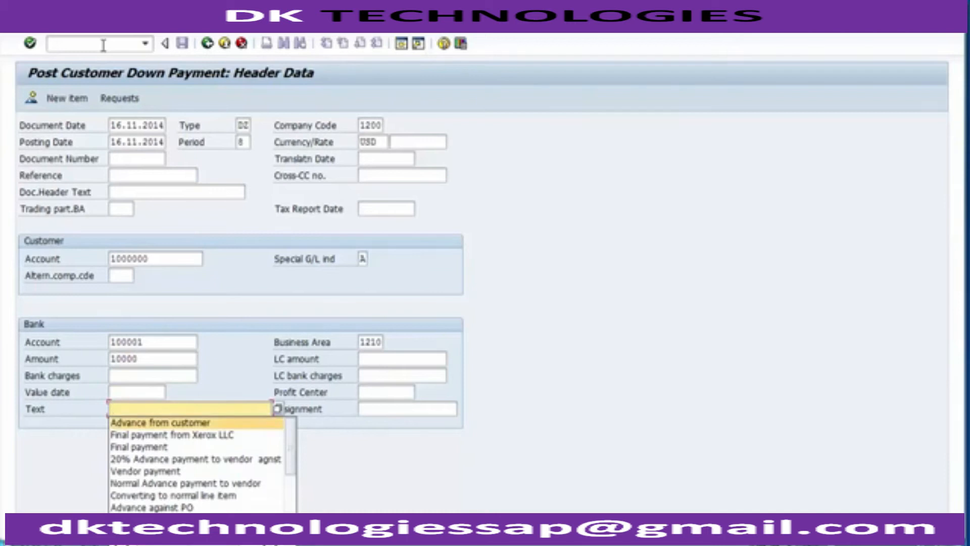
key(Return)
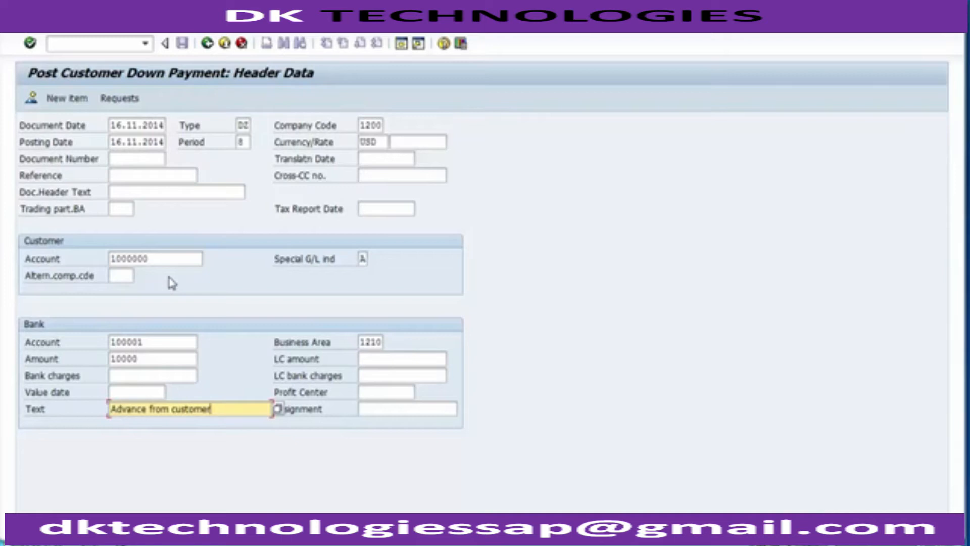
Choose the customer's open down payment request for 10.000,00 USD and simulate the down payment posting.
click(118, 99)
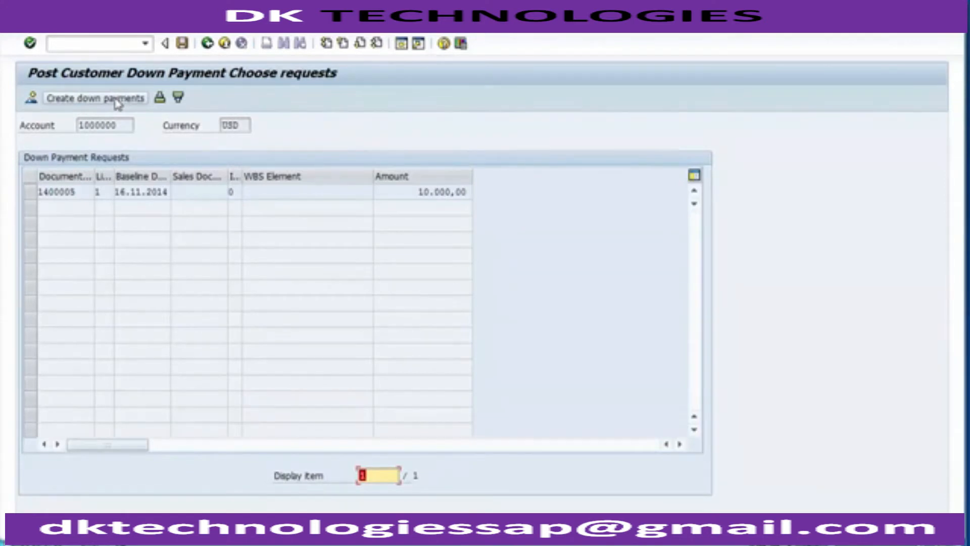
click(30, 192)
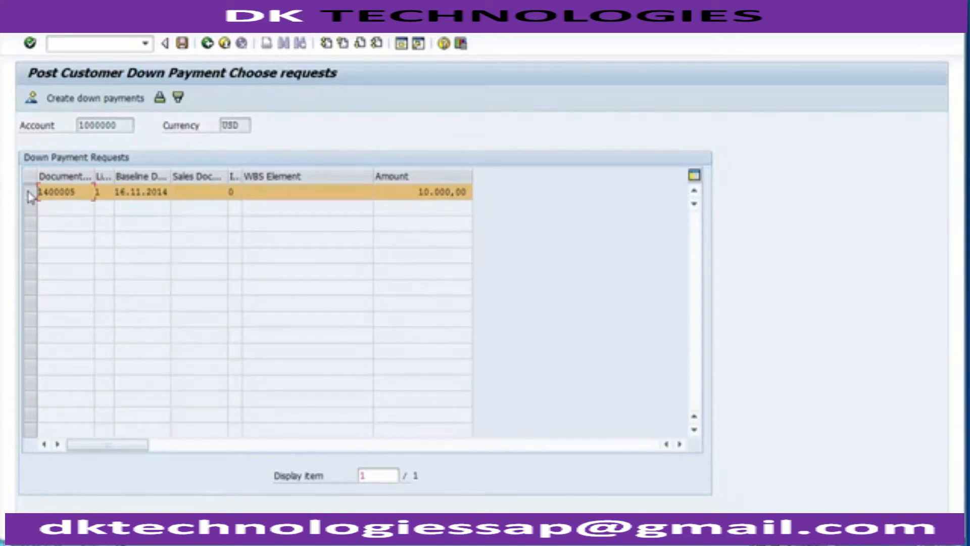
click(60, 35)
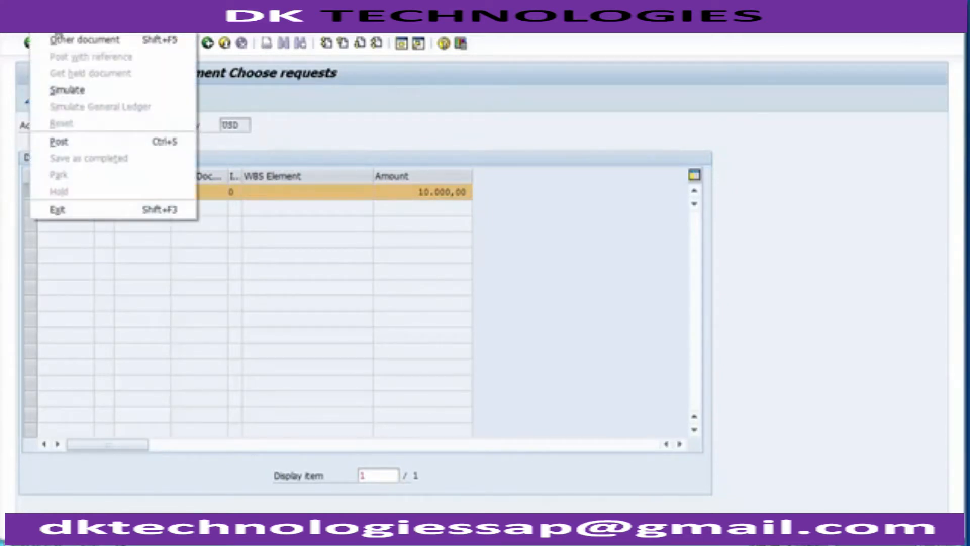
click(64, 91)
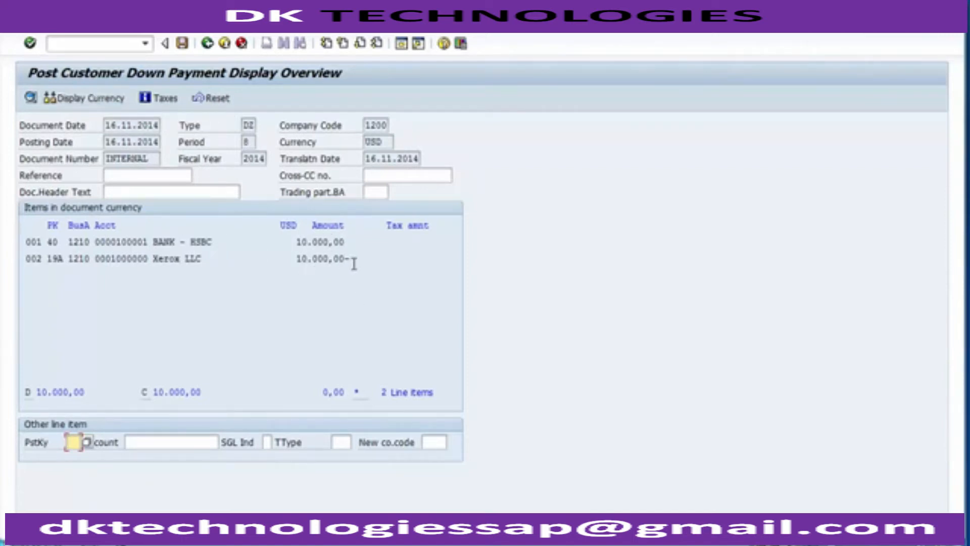
Check the posting keys of the simulated bank and customer line items, and post the down payment document.
click(59, 258)
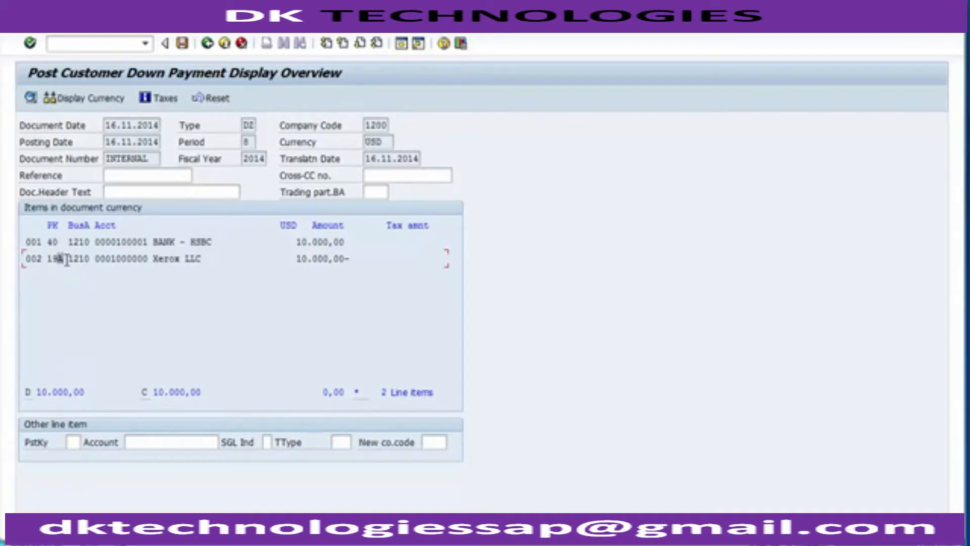
click(58, 243)
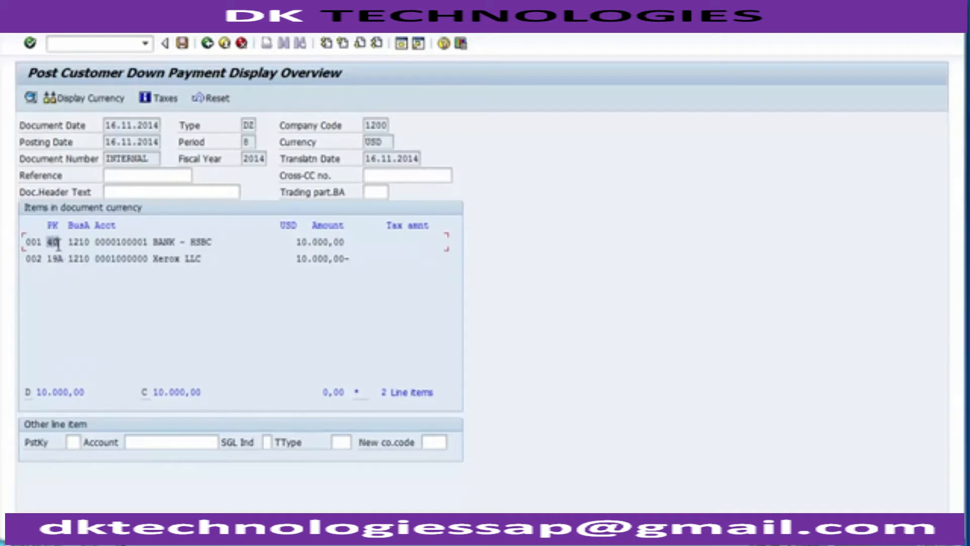
click(53, 259)
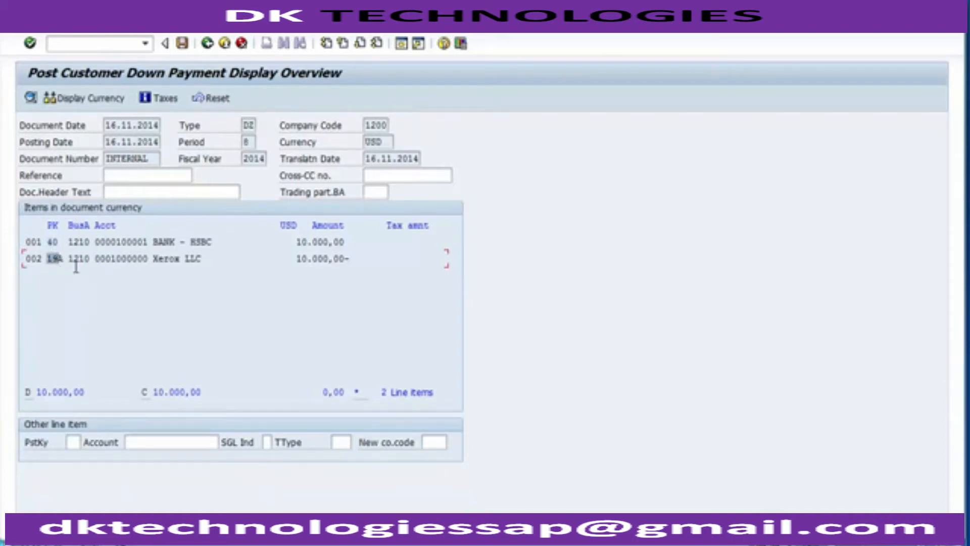
mouse_move(33, 243)
mouse_down()
mouse_move(43, 242)
mouse_move(26, 258)
mouse_move(43, 258)
mouse_up()
click(190, 304)
click(183, 44)
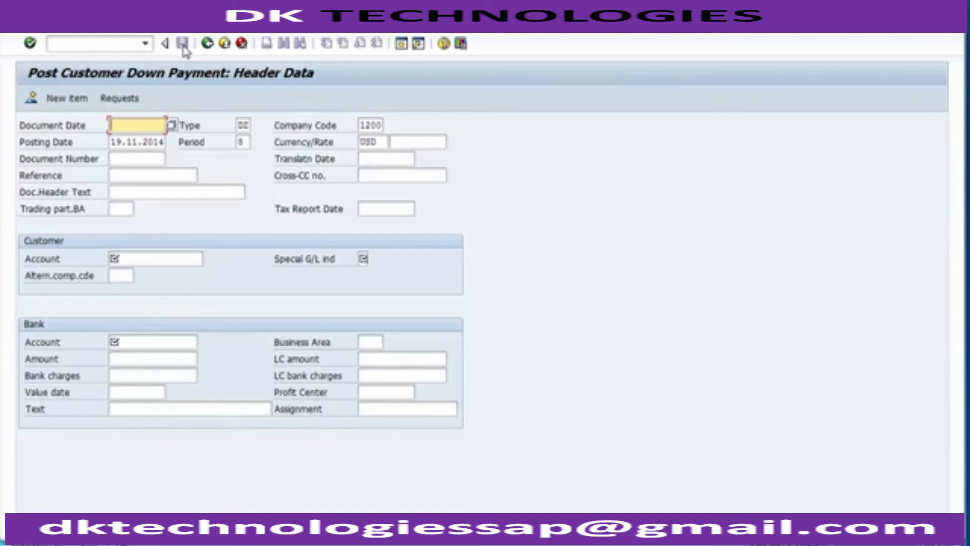
Open transaction FB03 and display the posted down payment document for company code 1200 and fiscal year 2014.
click(92, 45)
text(/nfb03)
key(Return)
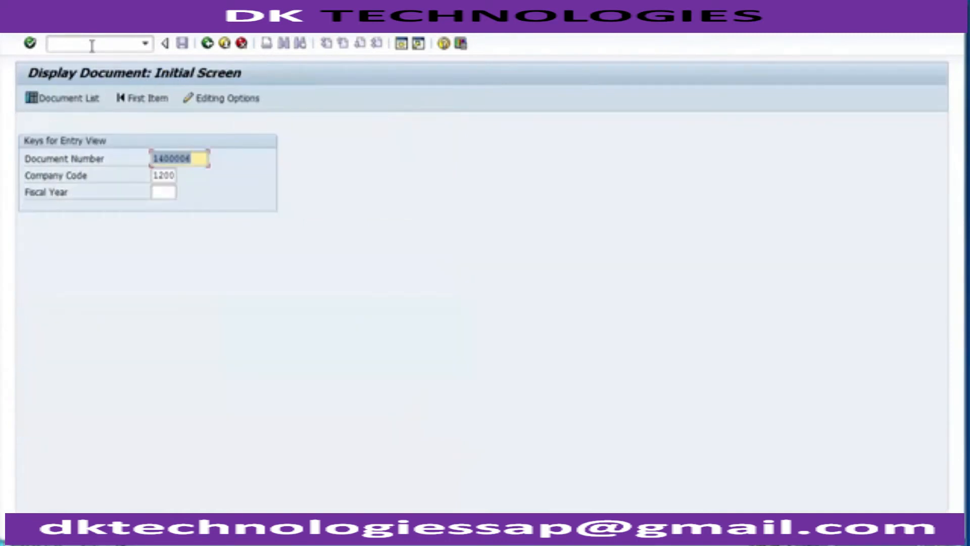
key(Down)
key(Up)
key(Right)
key(Right)
key(Right)
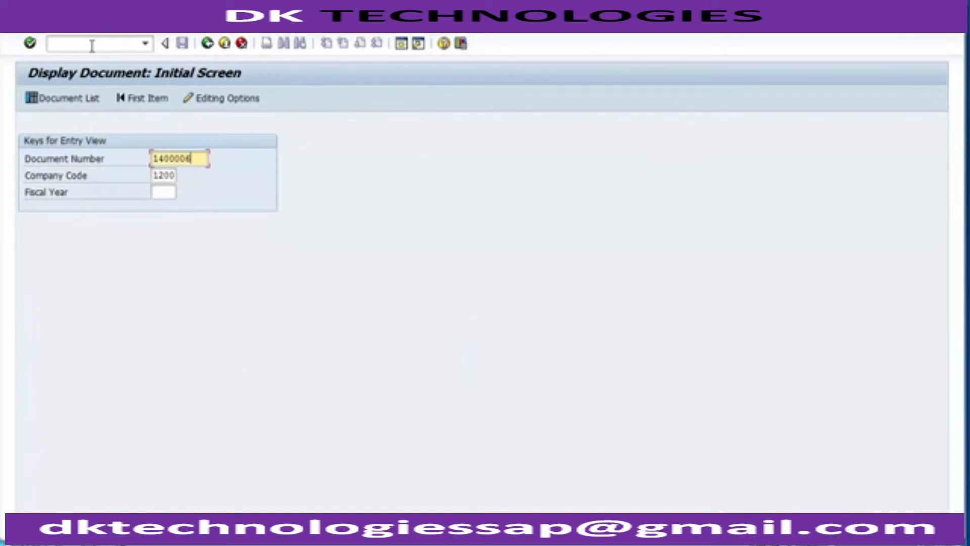
key(Down)
key(Down)
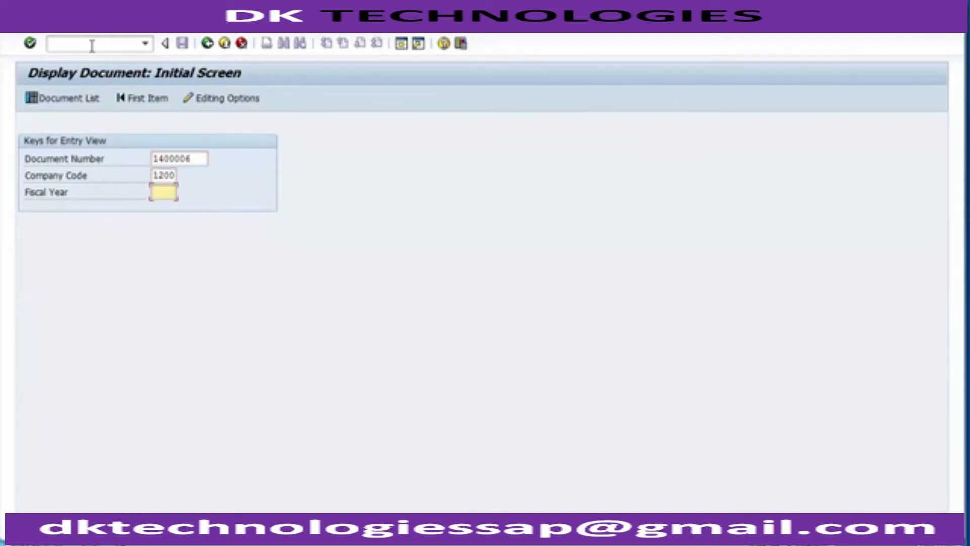
text(2014)
key(Return)
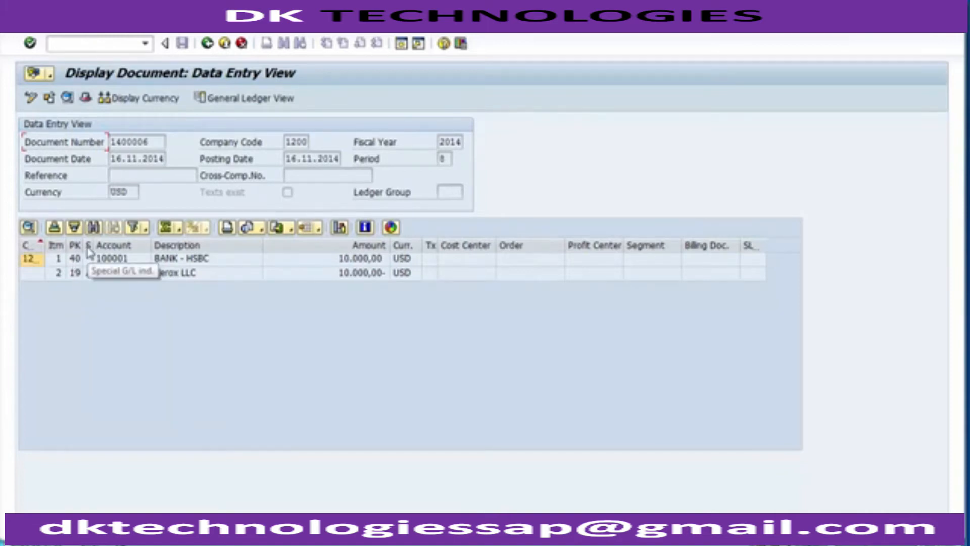
Select the customer item's special G/L indicator and widen that column slightly.
click(88, 276)
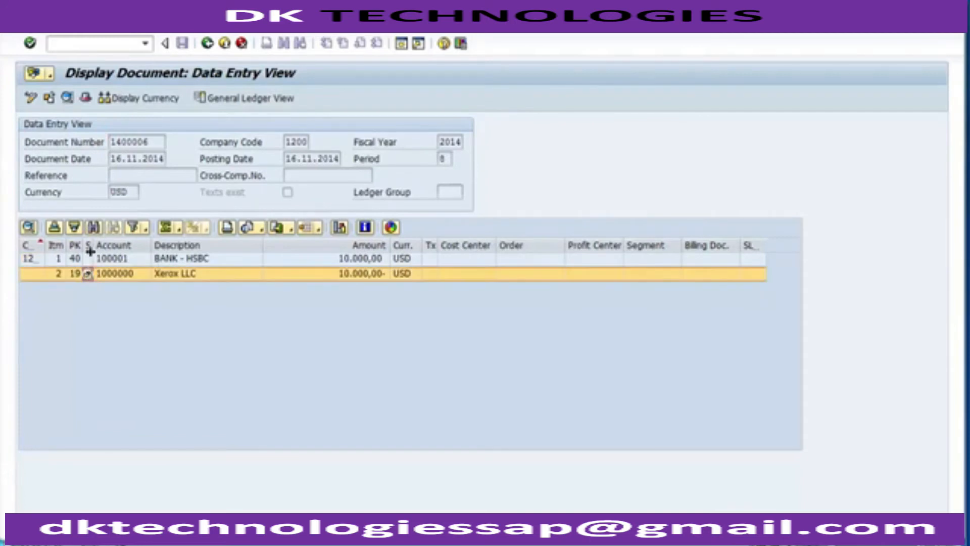
drag(92, 246, 96, 246)
click(223, 349)
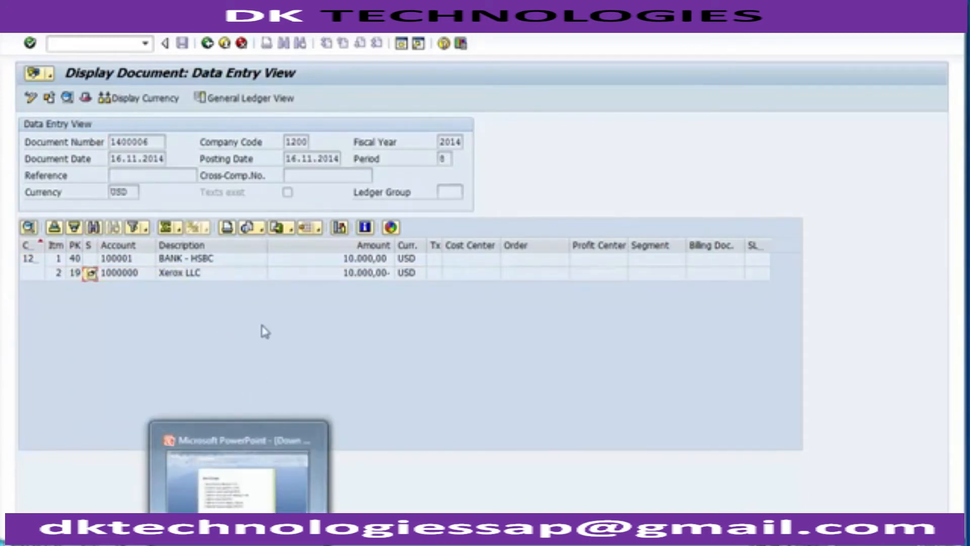
Check the Unit Testing transaction list in PowerPoint, and open the customer line item display FBL5N in SAP.
click(227, 495)
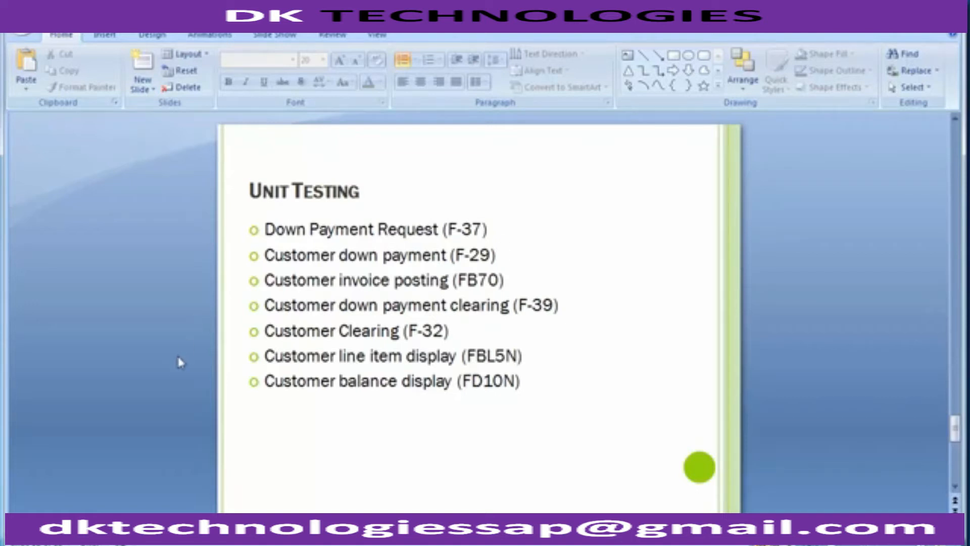
key(alt+Tab)
click(102, 47)
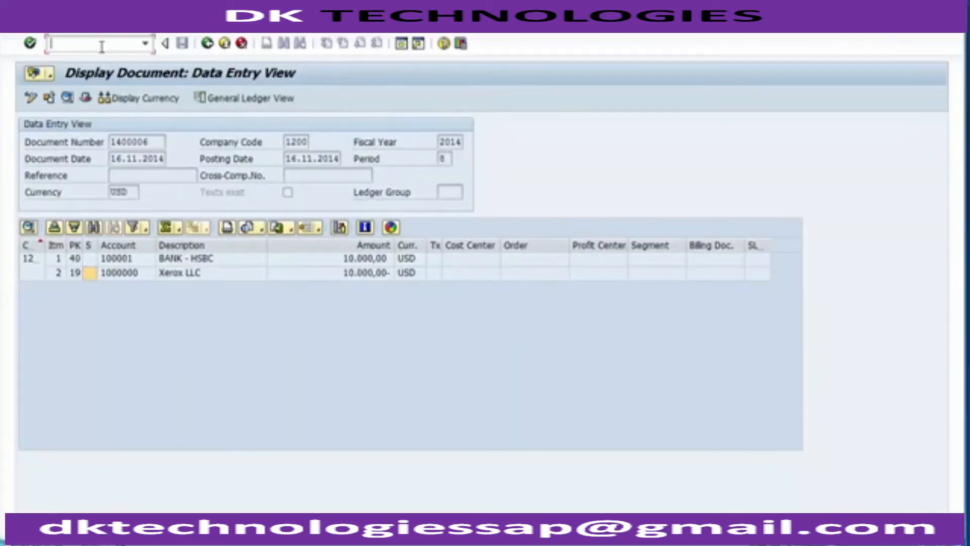
text(/n)
text(fb08)
key(Return)
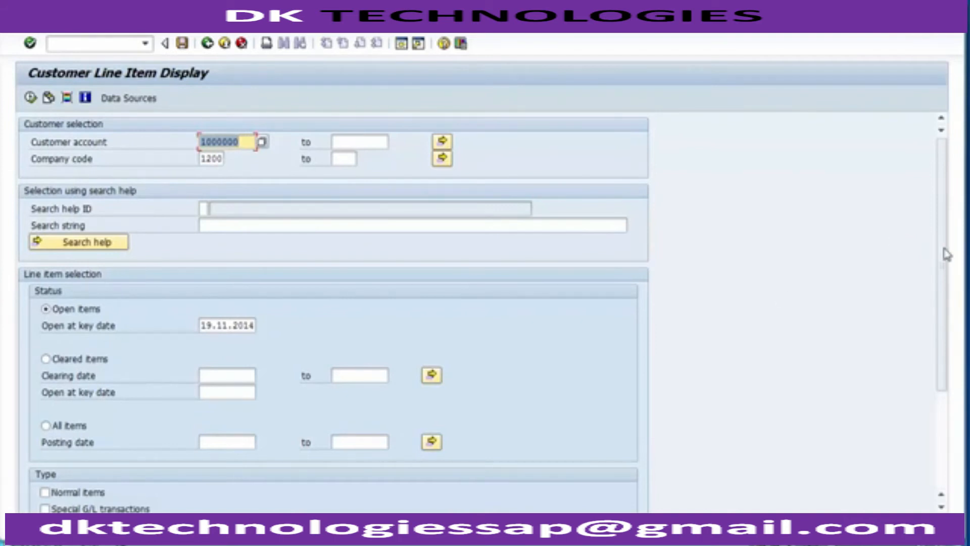
Include special G/L transactions and normal items, exclude noted items, and run the customer's open line item report.
drag(943, 257, 942, 377)
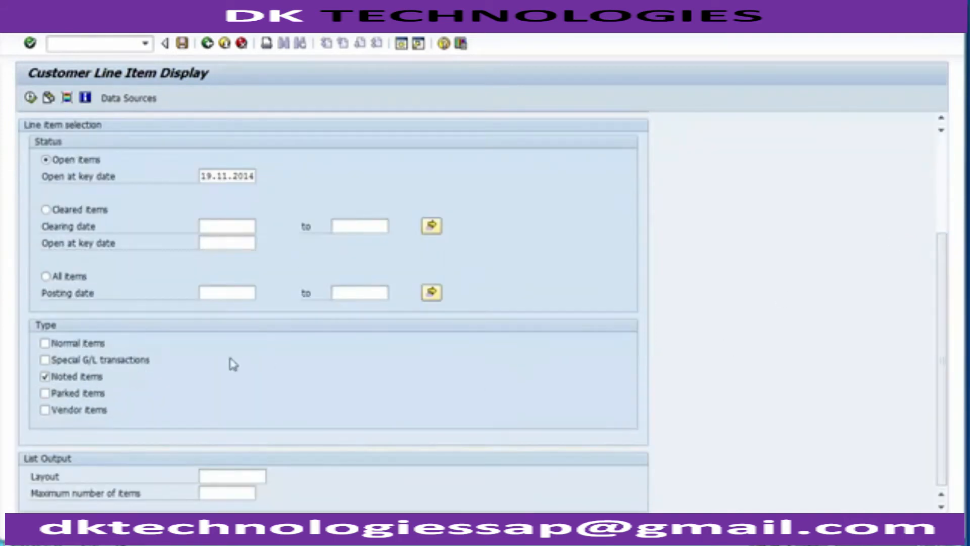
click(78, 365)
click(76, 381)
click(93, 345)
click(31, 99)
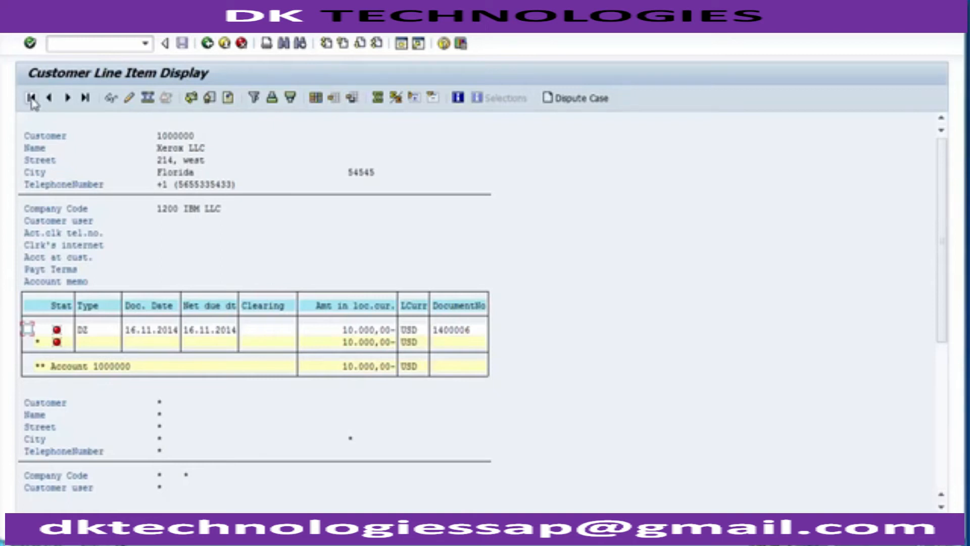
In the line item list's layout, sort the hidden fields in ascending order and show the Special G/L ind. field.
click(316, 99)
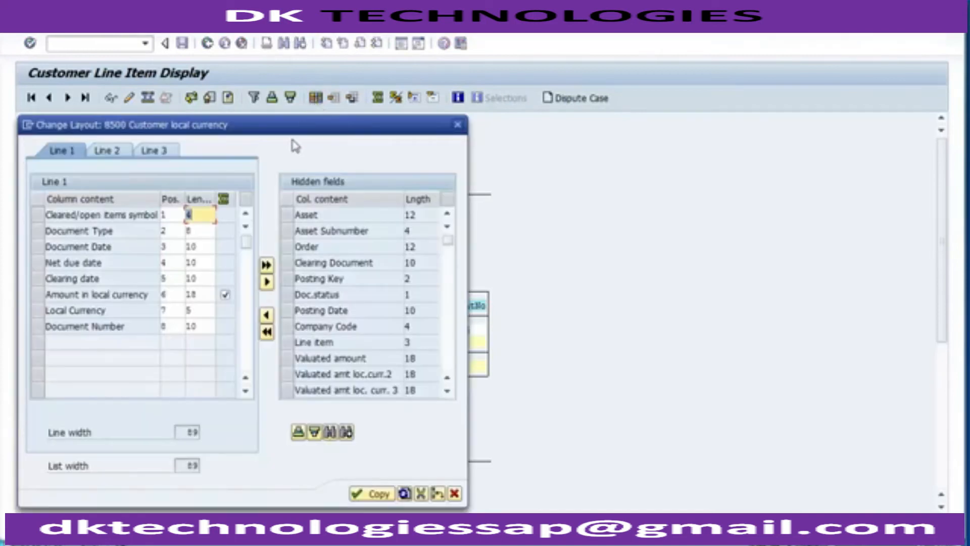
click(302, 434)
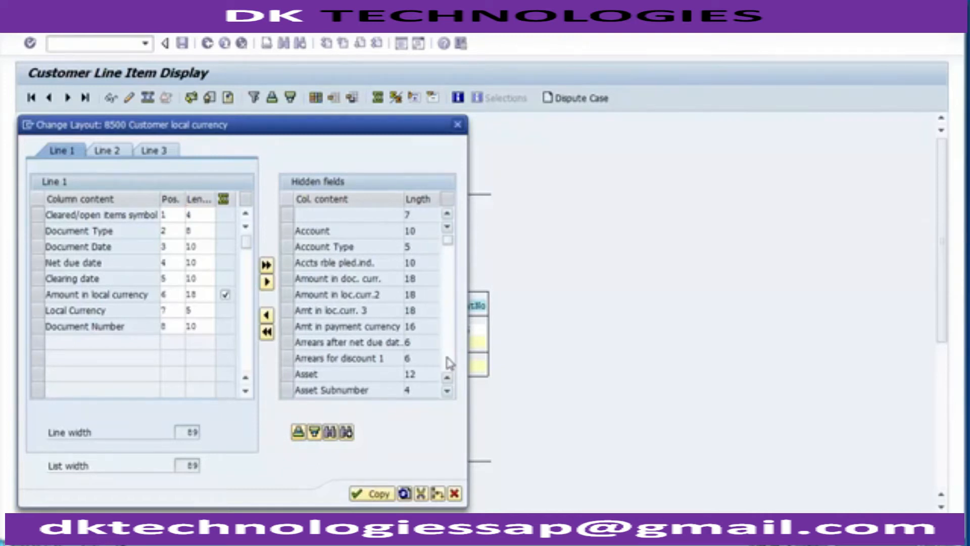
scroll(450, 363, down, 2)
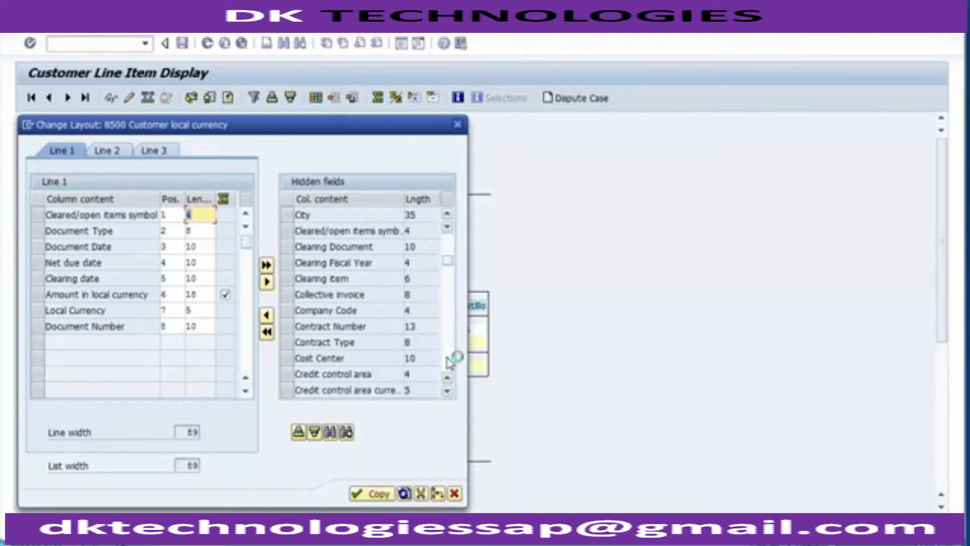
scroll(450, 362, down, 2)
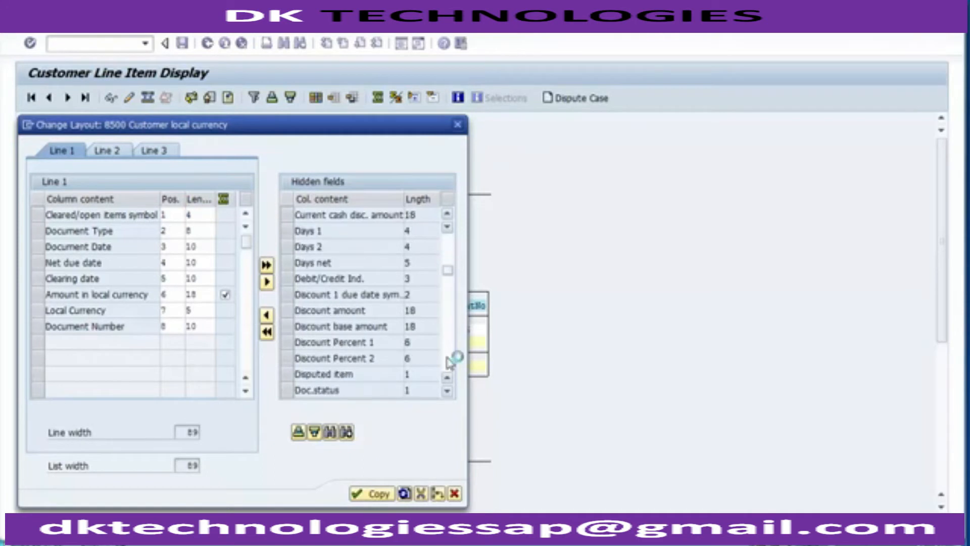
scroll(450, 362, down, 1)
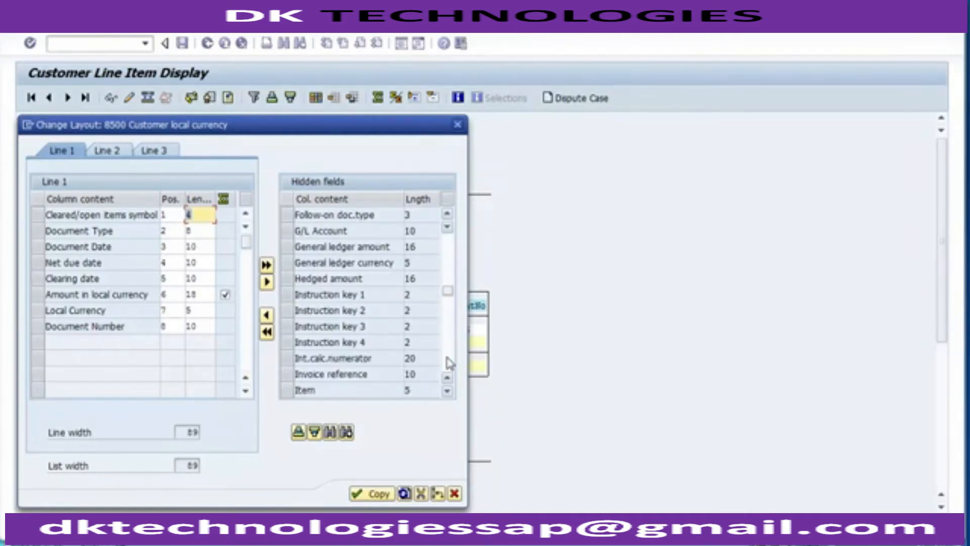
scroll(450, 363, down, 1)
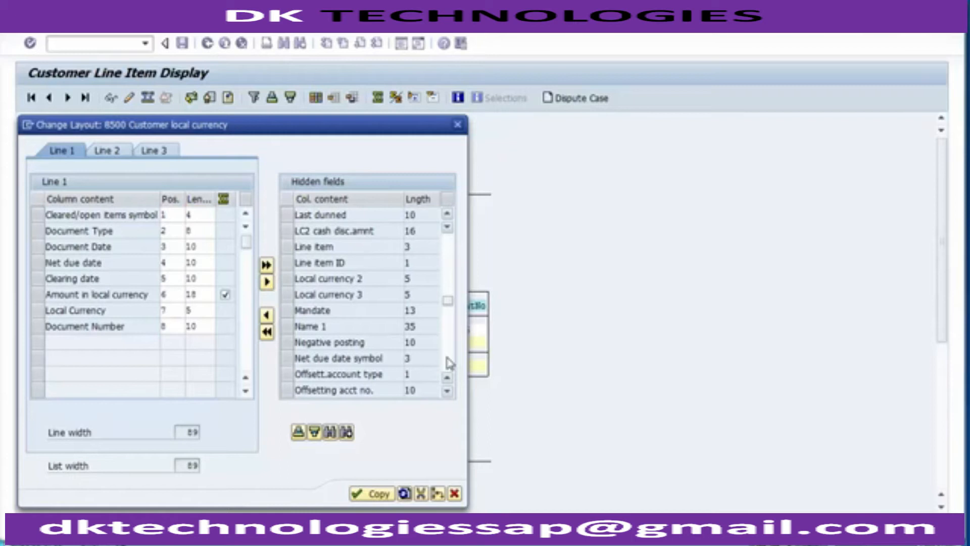
scroll(450, 363, down, 1)
scroll(450, 363, down, 1)
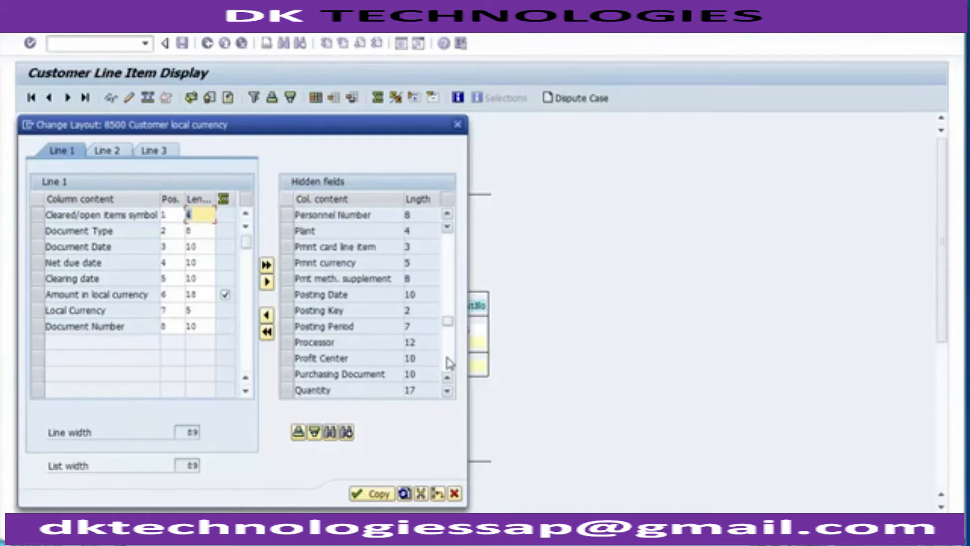
scroll(449, 363, down, 1)
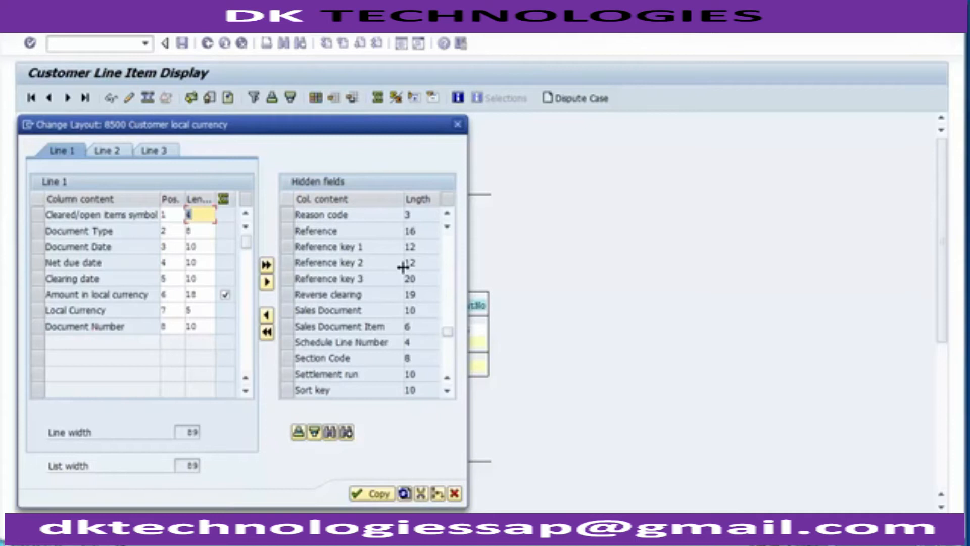
click(449, 361)
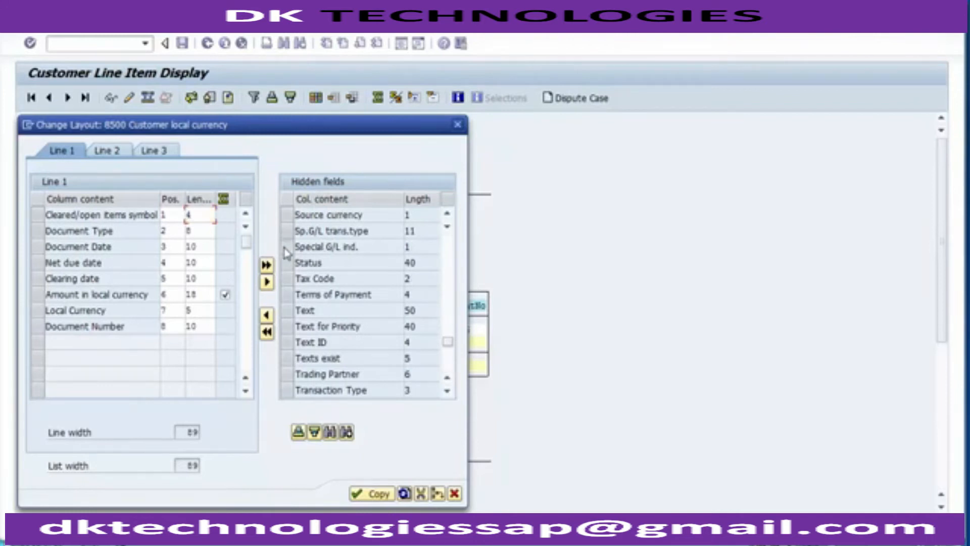
click(285, 247)
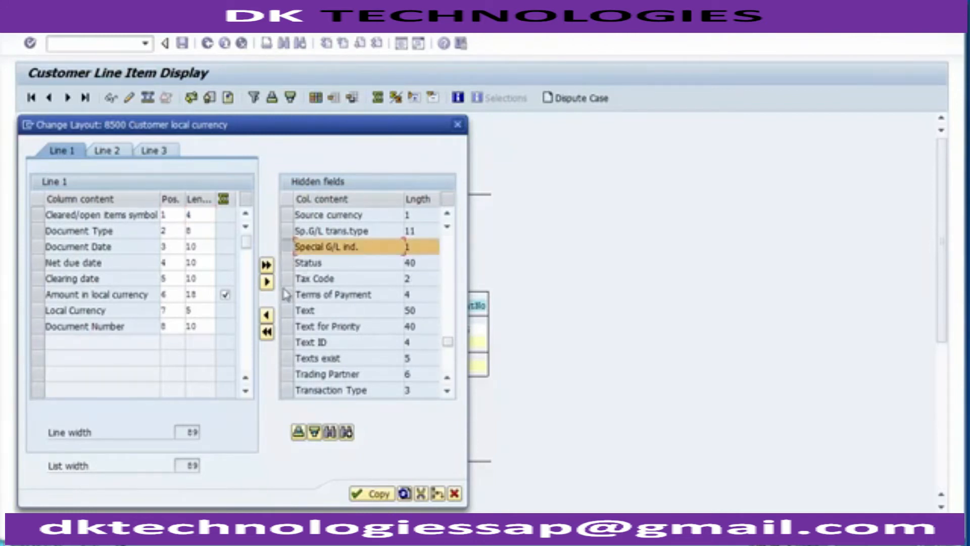
click(267, 315)
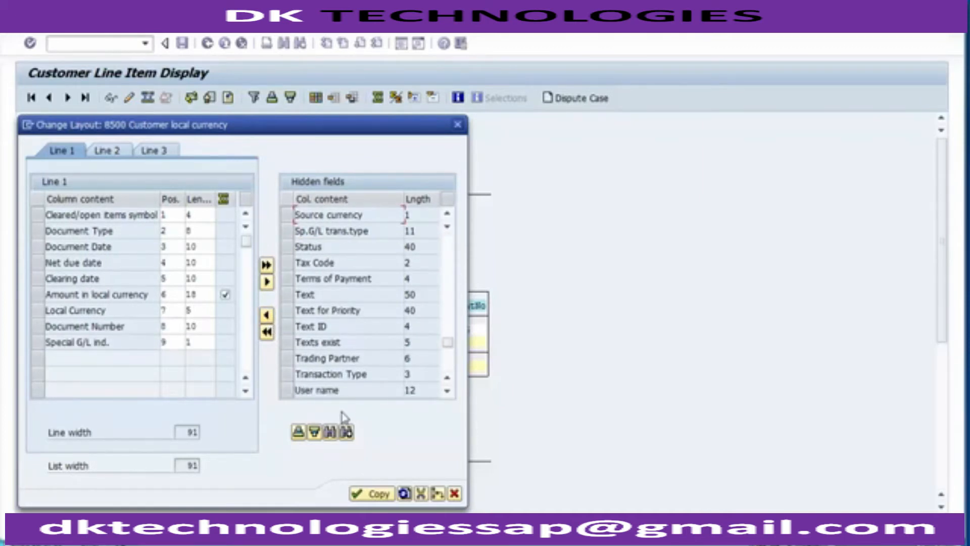
Add the Text field to the displayed columns and apply the changed layout to the line item list.
click(287, 295)
click(267, 317)
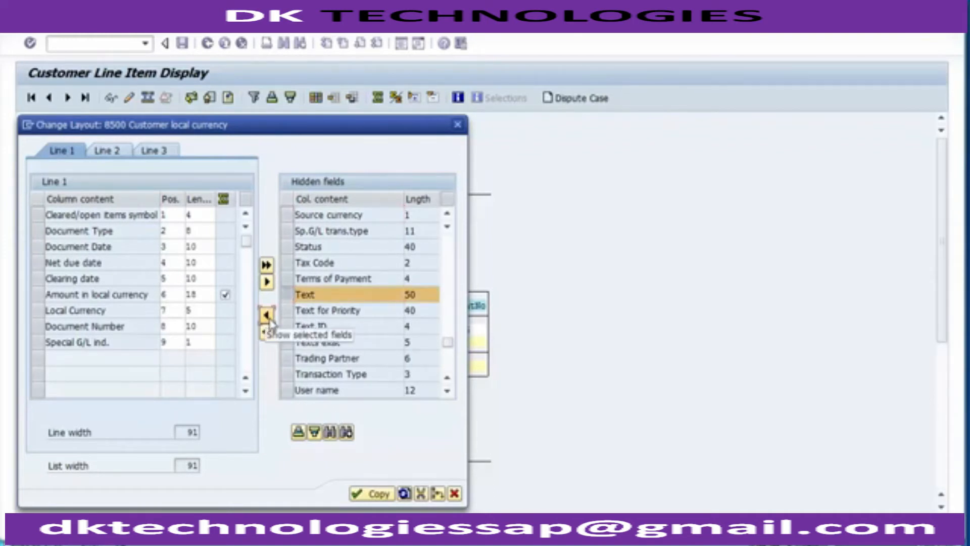
click(369, 494)
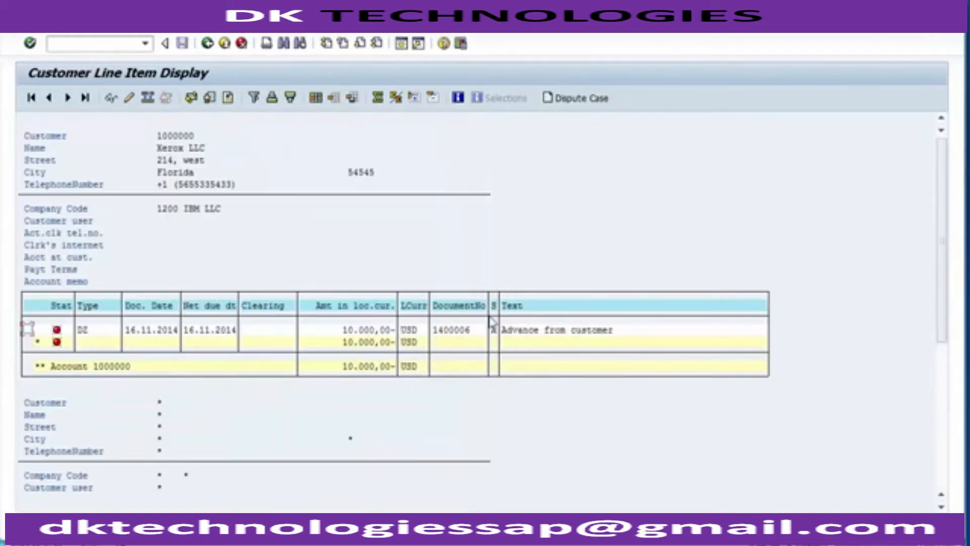
Check the down payment's special G/L indicator and text, then leave the report and open customer invoice posting FB70.
click(493, 332)
click(632, 331)
click(110, 44)
text(/n)
key(Return)
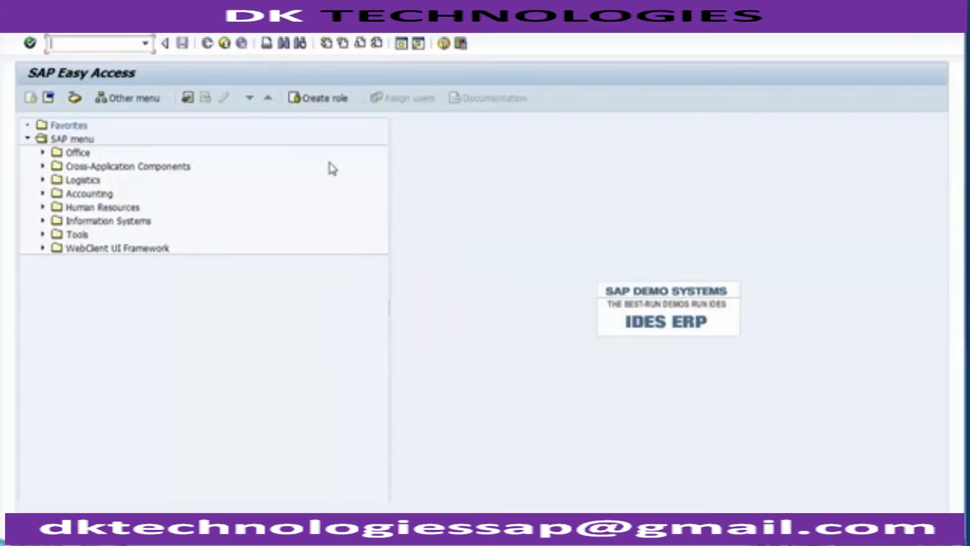
text(fbl)
text(5n)
key(Return)
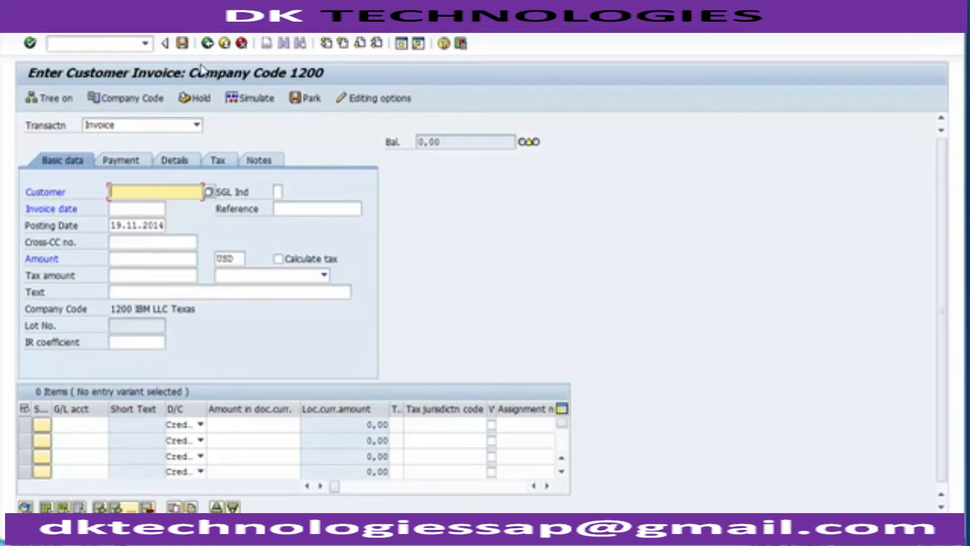
Enter the customer's account number on the invoice, and set the invoice date and posting date to 18.11.2014.
key(BackSpace)
key(Down)
key(Down)
key(Down)
key(Down)
key(Down)
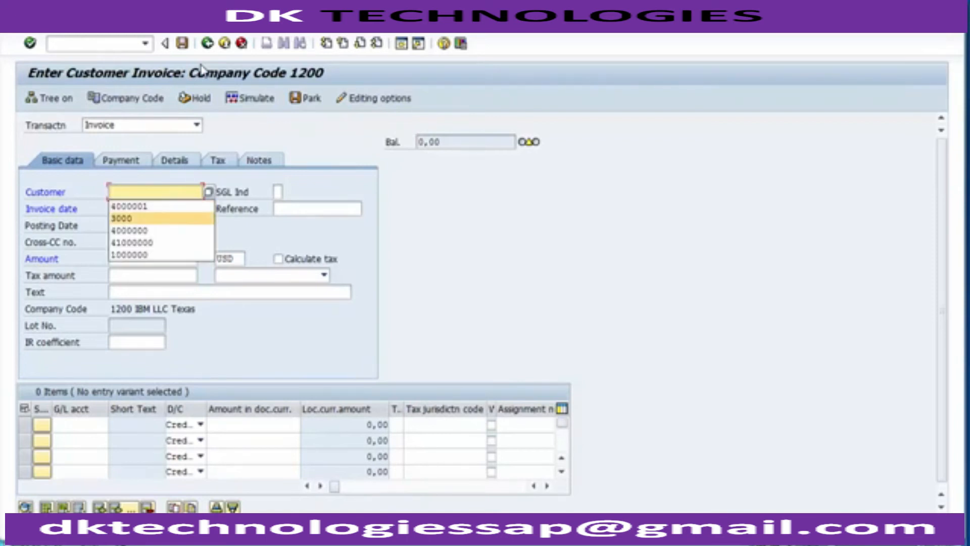
key(Return)
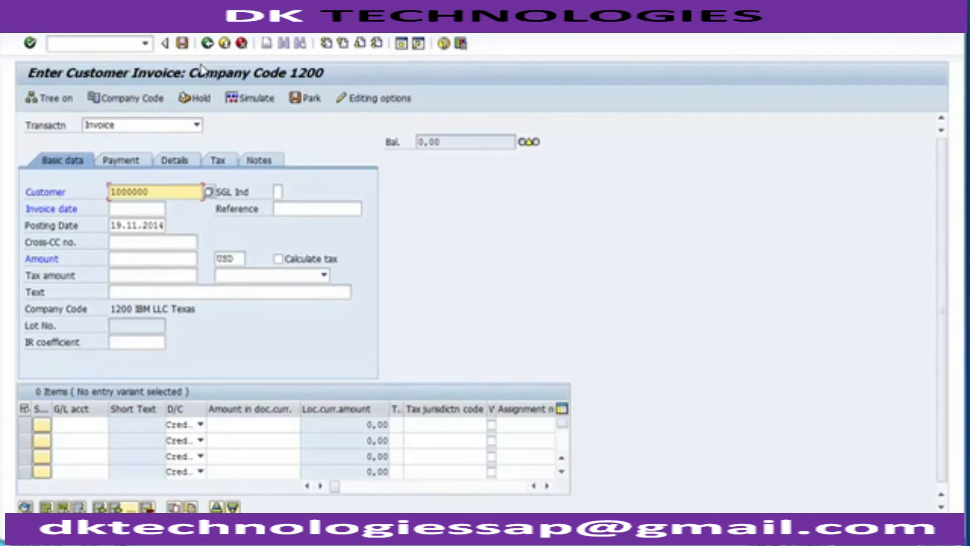
key(Tab)
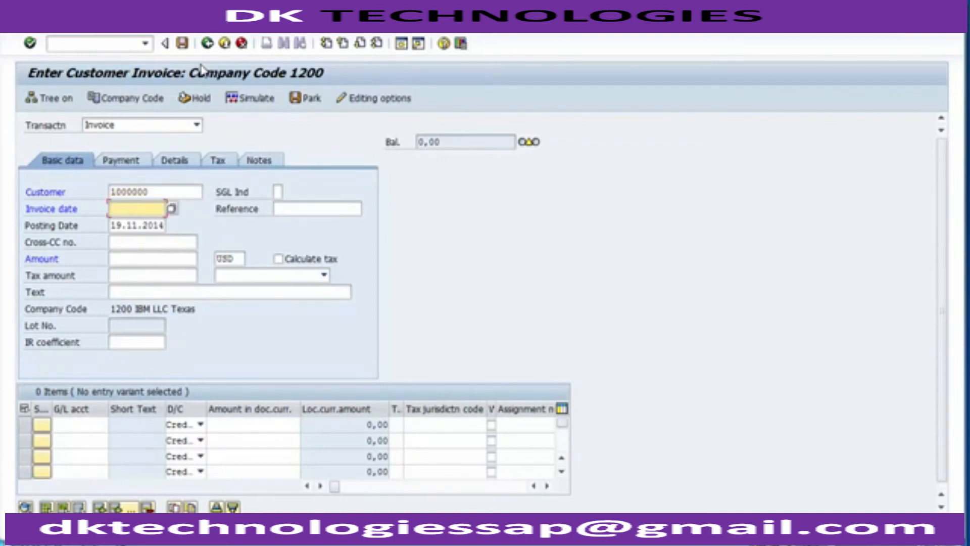
text(18112014)
key(Down)
key(Home)
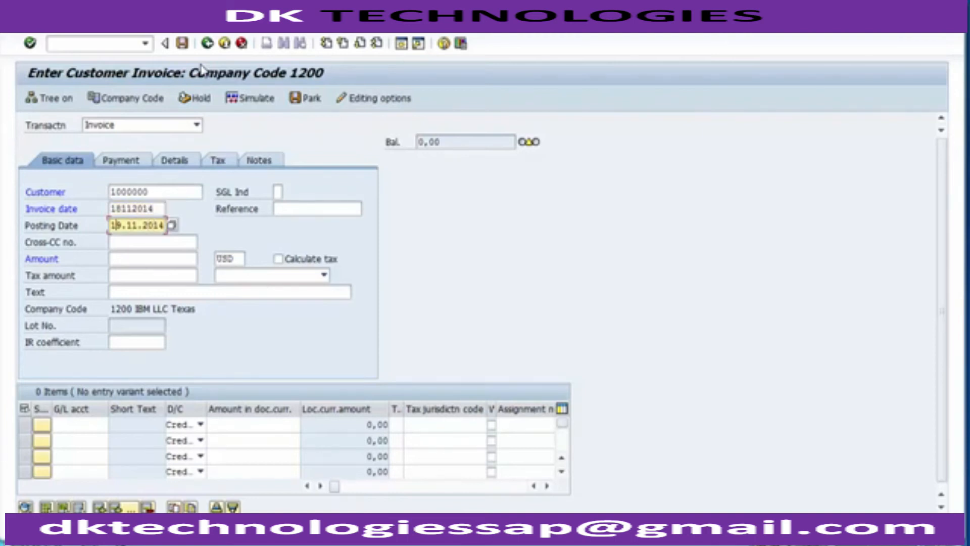
text(18)
Set the customer invoice amount to 25000 USD.
key(Down)
key(Down)
text(1000)
key(BackSpace)
key(BackSpace)
key(BackSpace)
key(BackSpace)
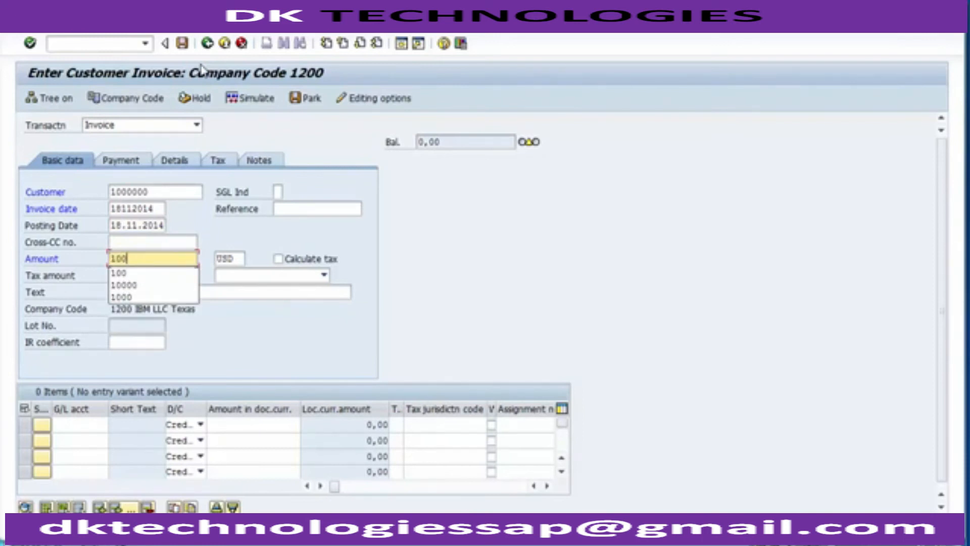
text(25000)
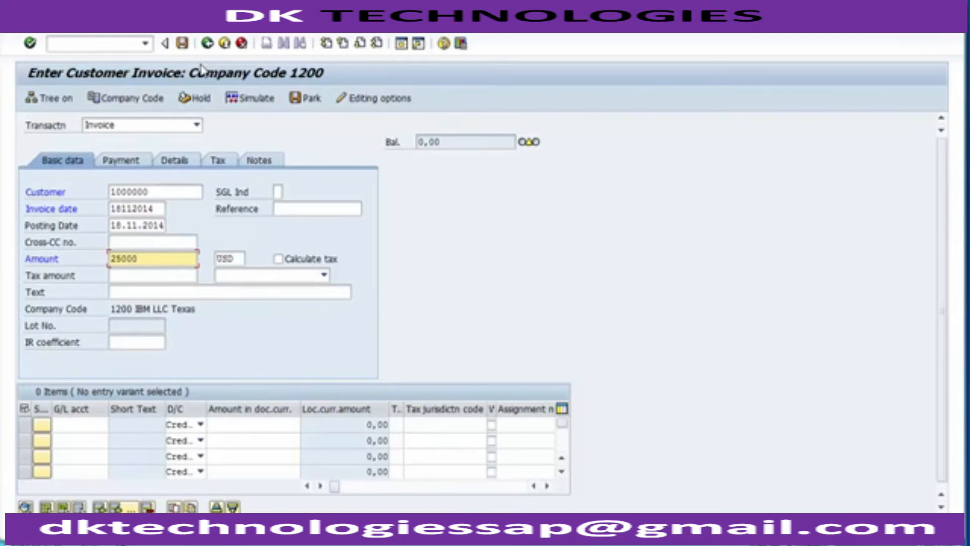
key(Down)
key(Down)
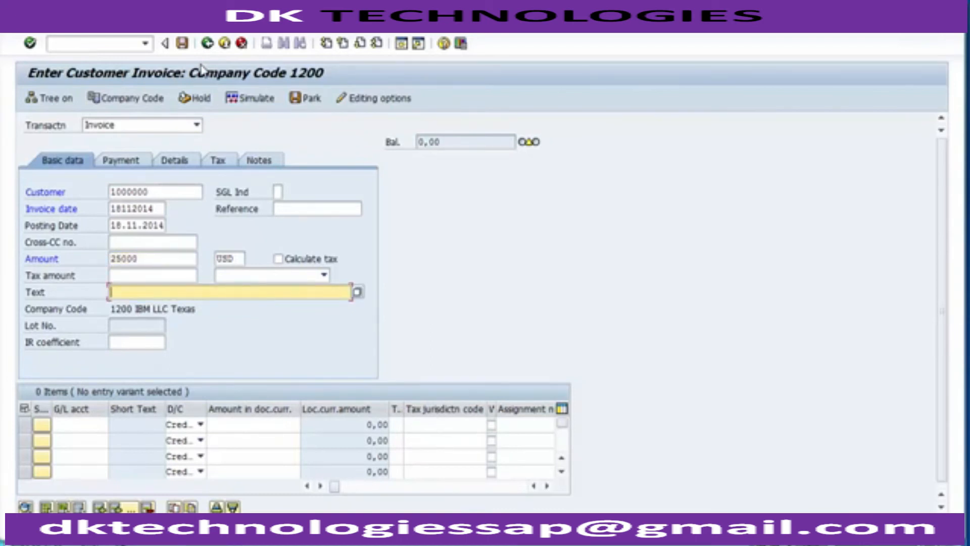
Enter "Customer invoice" as the invoice text and A321 as the reference.
text(Customwer)
key(BackSpace)
key(BackSpace)
key(BackSpace)
key(BackSpace)
text(er)
key(Down)
key(Return)
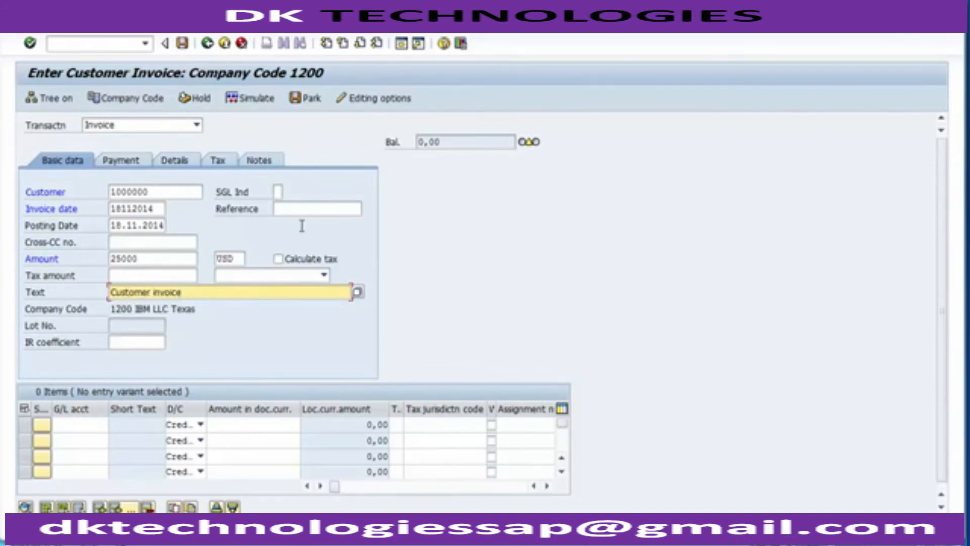
click(296, 208)
text(A3)
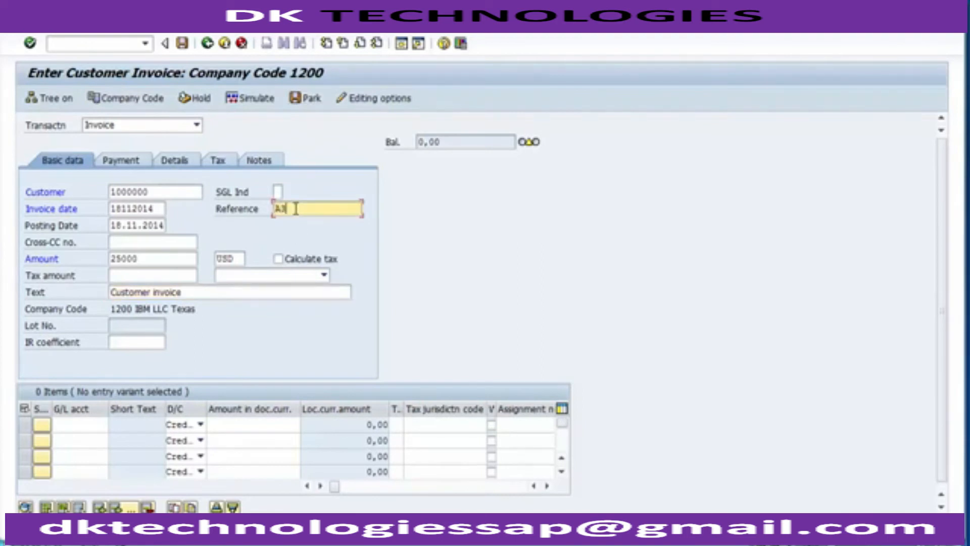
text(21)
Look up the G/L accounts for the first item line and choose 300000 Sales Account.
click(88, 430)
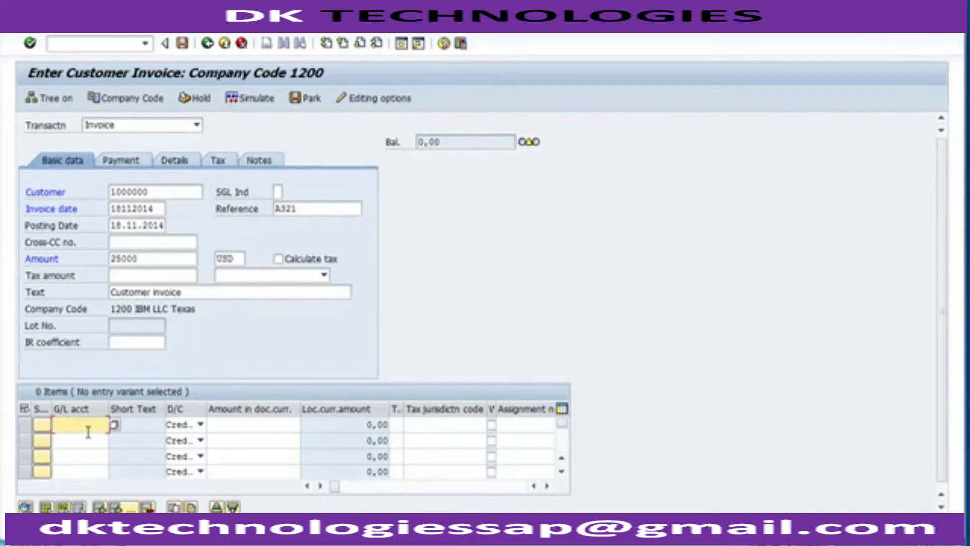
key(F4)
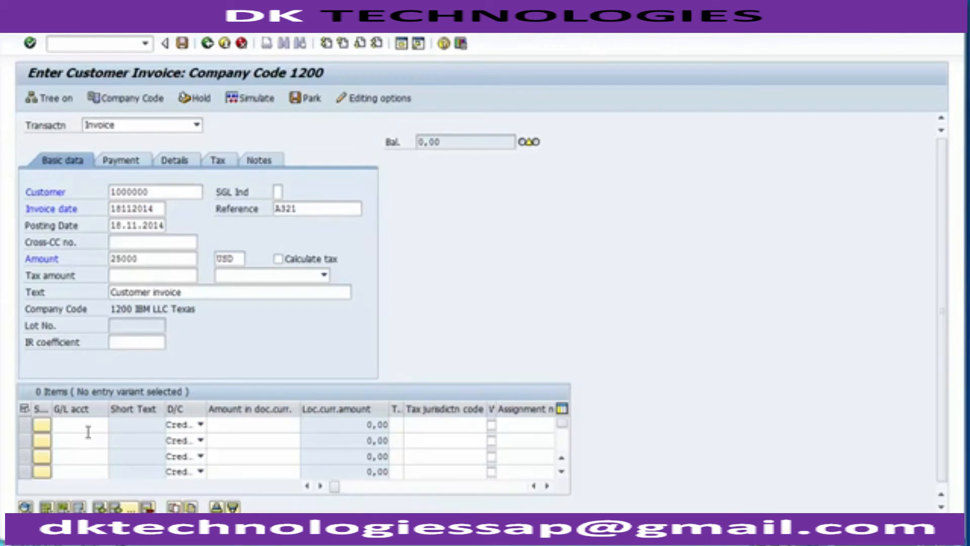
key(F4)
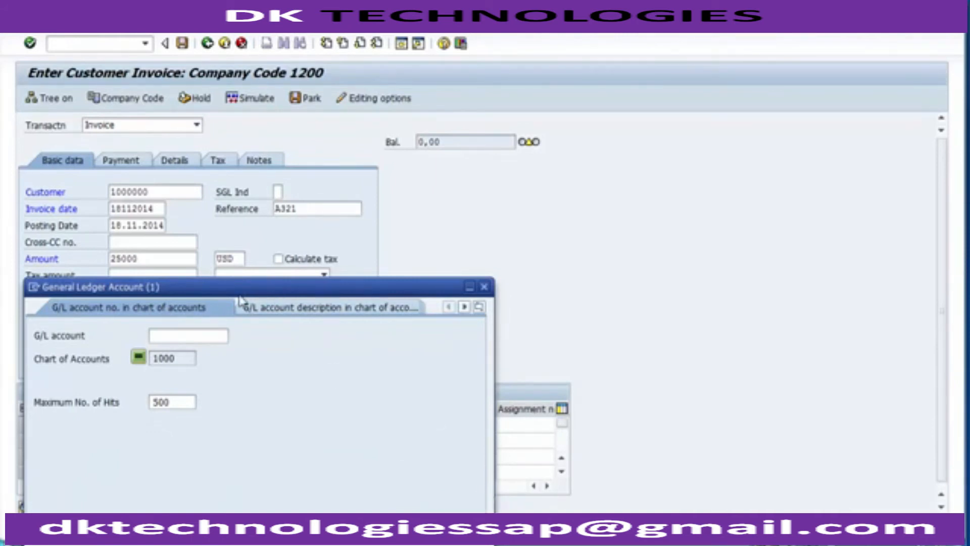
click(441, 520)
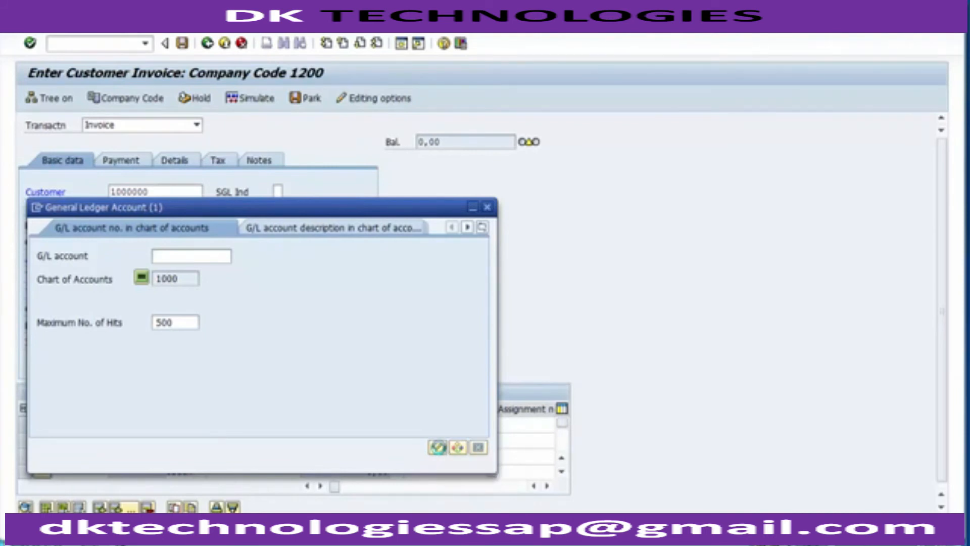
click(438, 446)
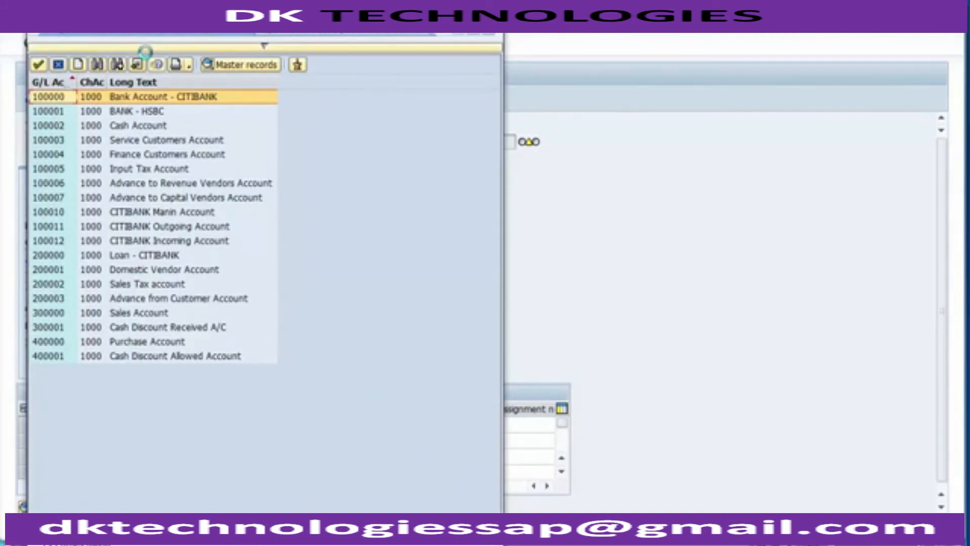
click(51, 316)
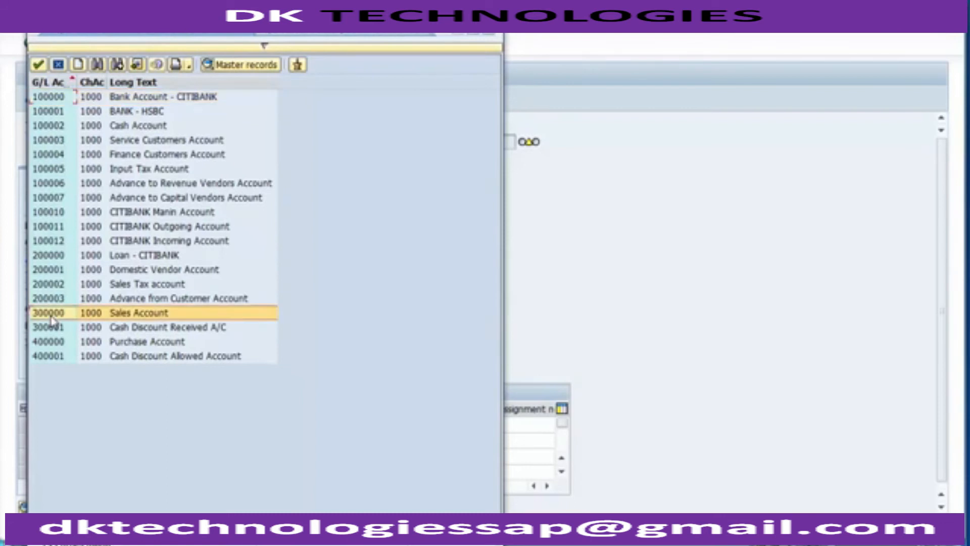
key(Down)
key(Up)
key(Down)
key(Up)
click(123, 316)
double_click(121, 314)
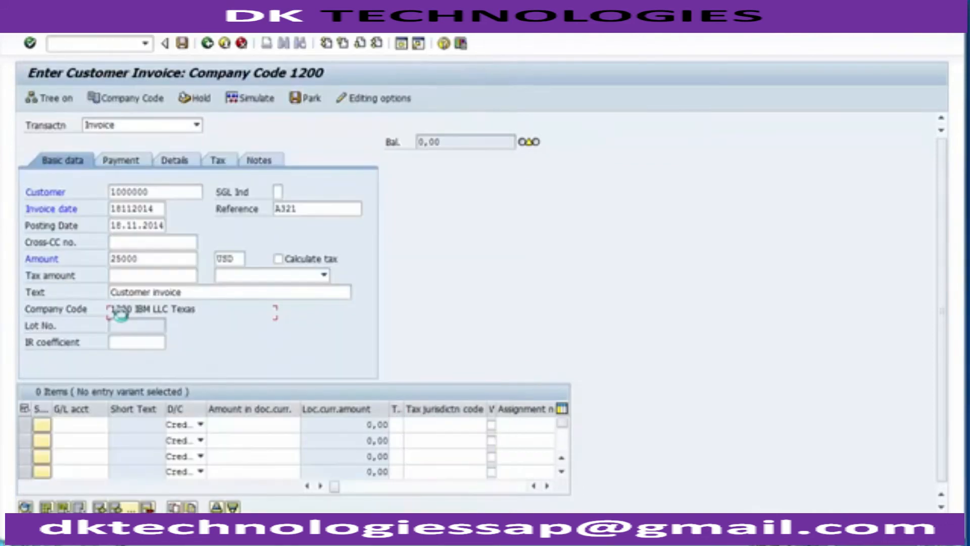
Give the Sales Account line an amount of 25000 in document currency and business area 1210.
click(244, 424)
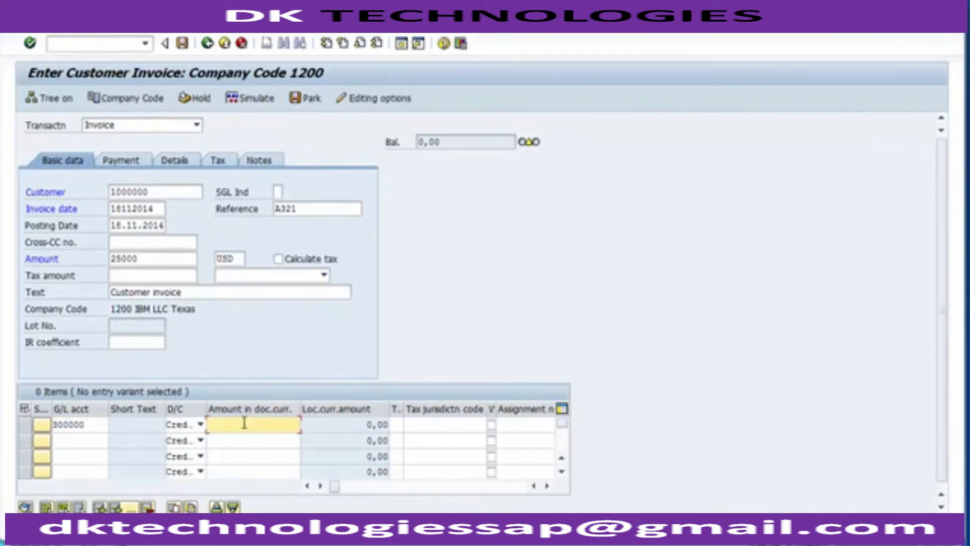
text(25000)
key(Tab)
key(Tab)
key(Tab)
key(Tab)
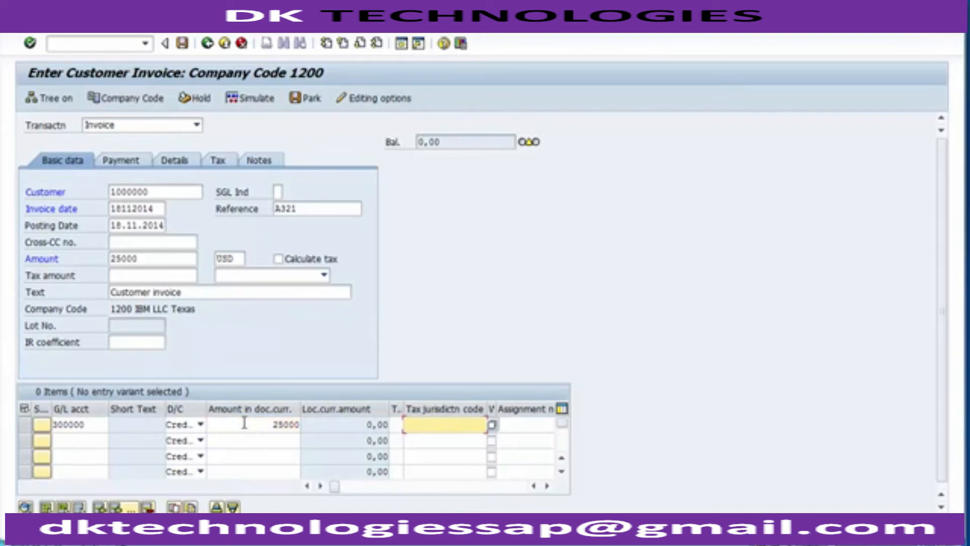
key(Tab)
key(Tab)
key(Tab)
key(Tab)
key(Tab)
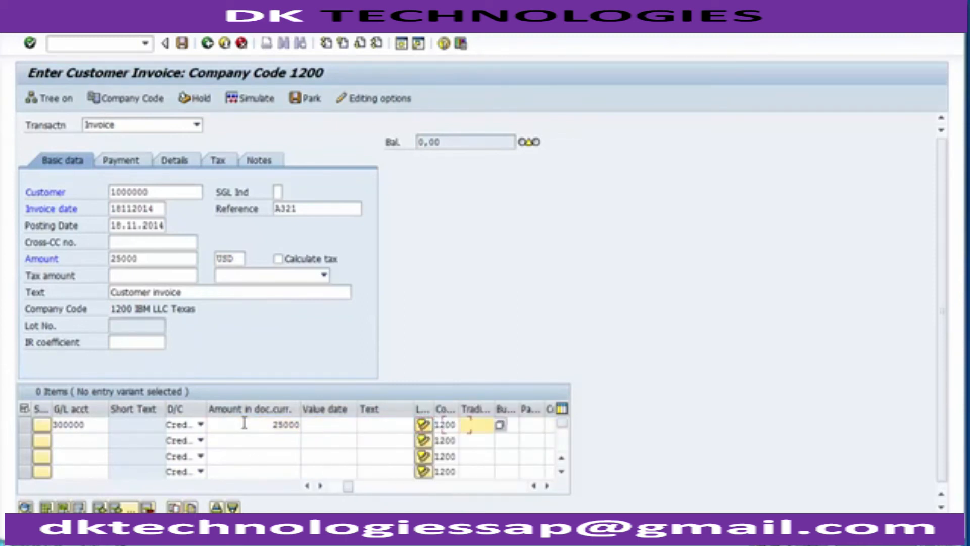
key(Down)
key(Return)
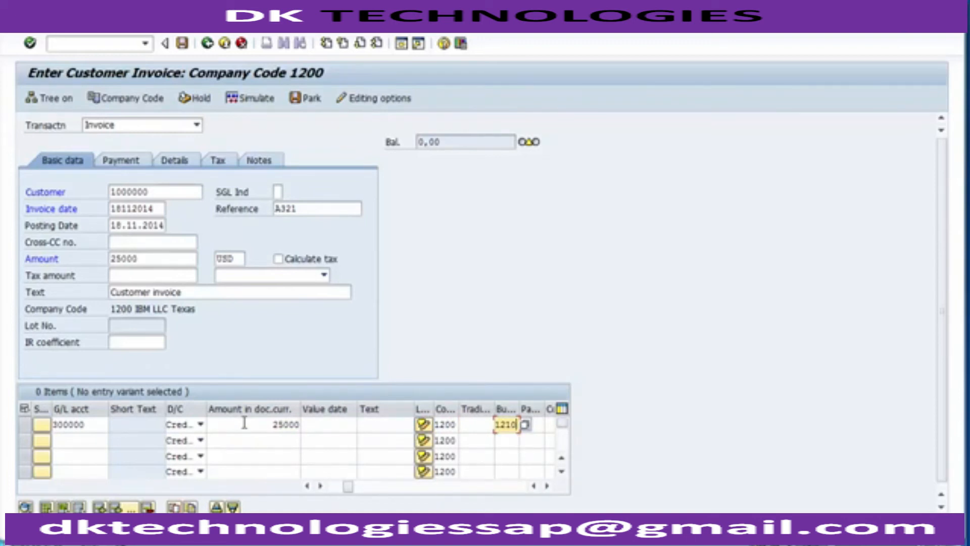
key(Return)
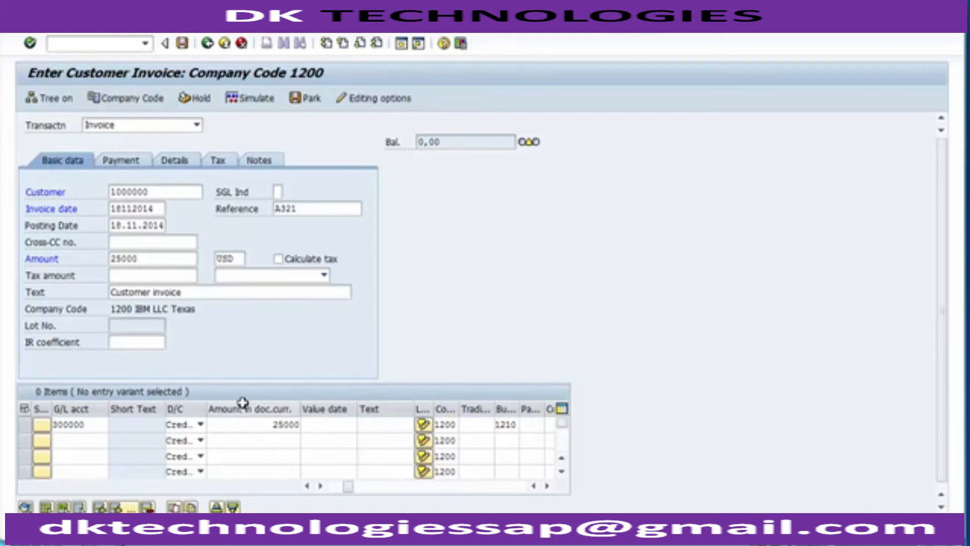
Acknowledge the existing down payment notice, simulate the customer invoice, and post the document.
key(Return)
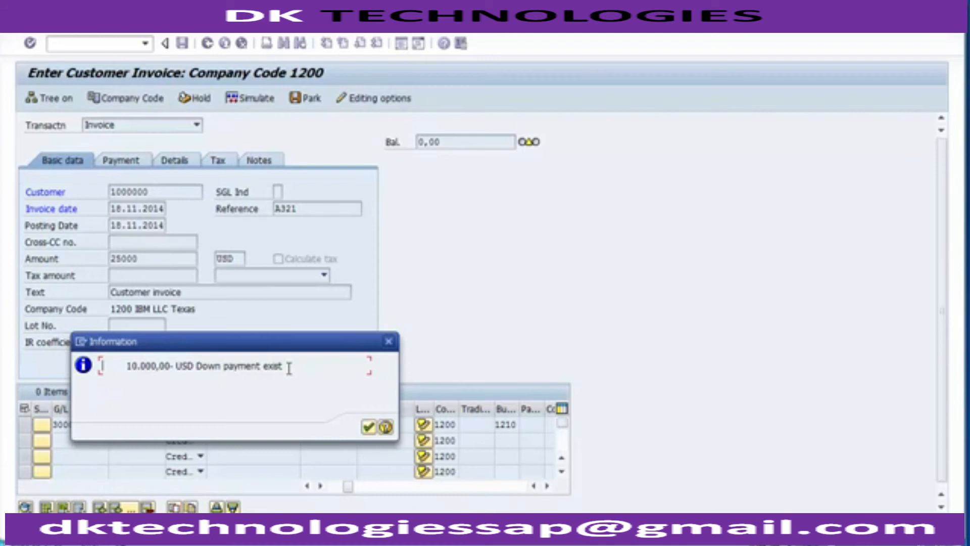
click(389, 343)
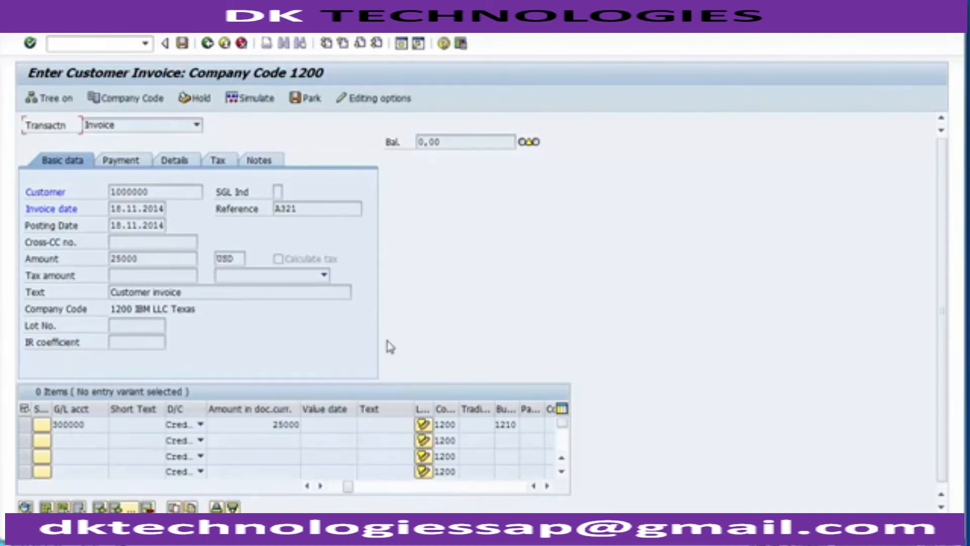
click(241, 105)
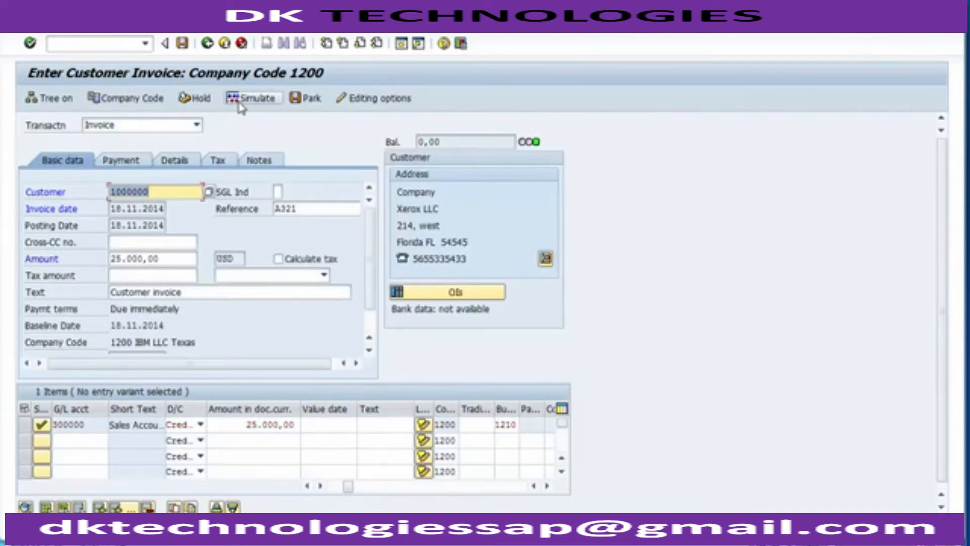
click(240, 106)
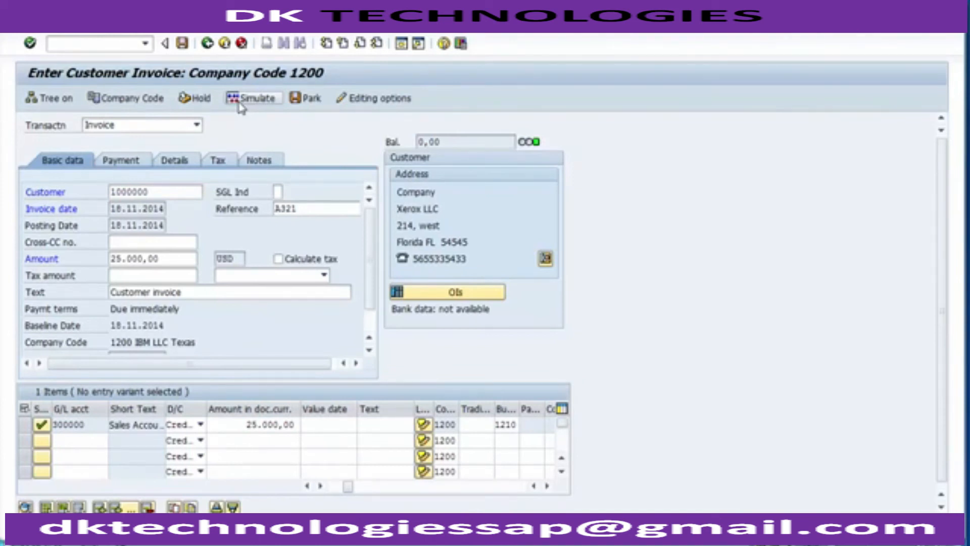
click(240, 105)
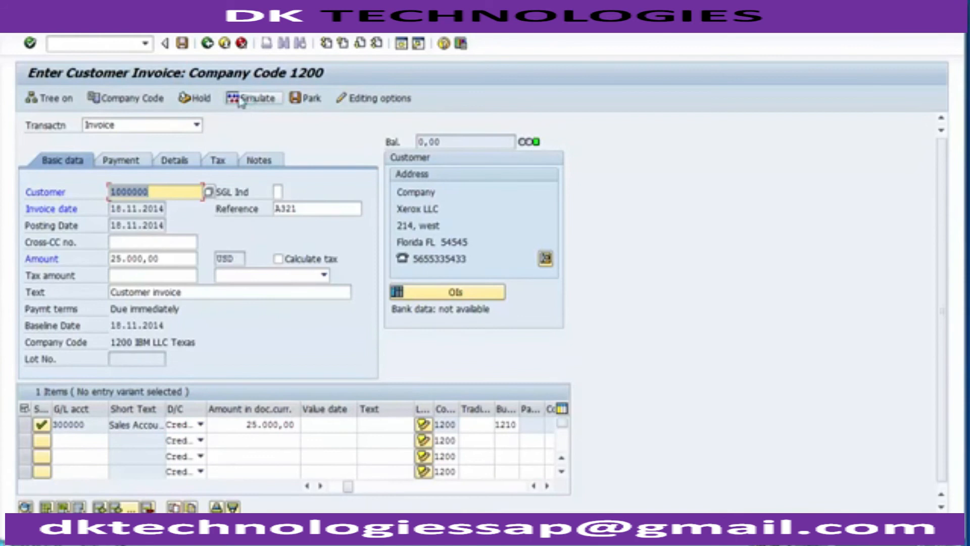
click(260, 101)
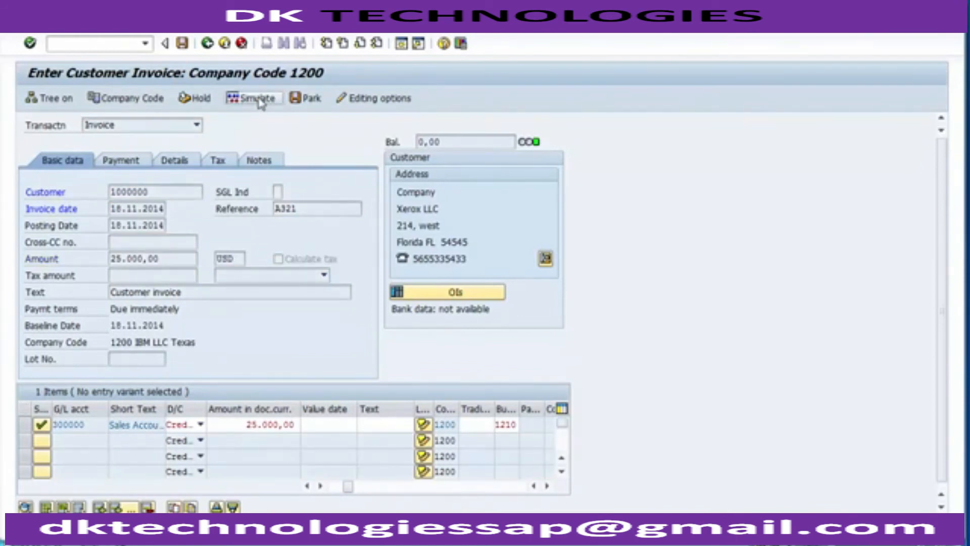
click(260, 100)
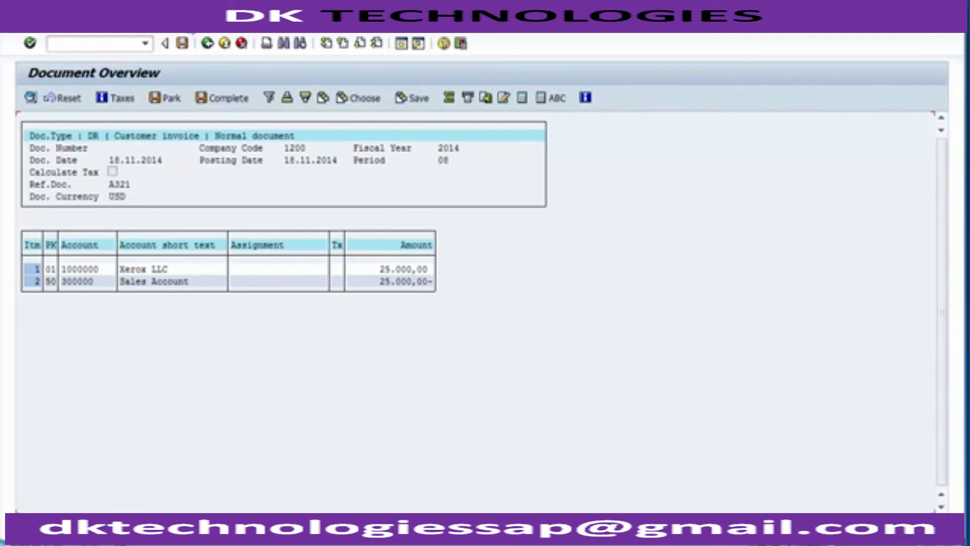
click(181, 47)
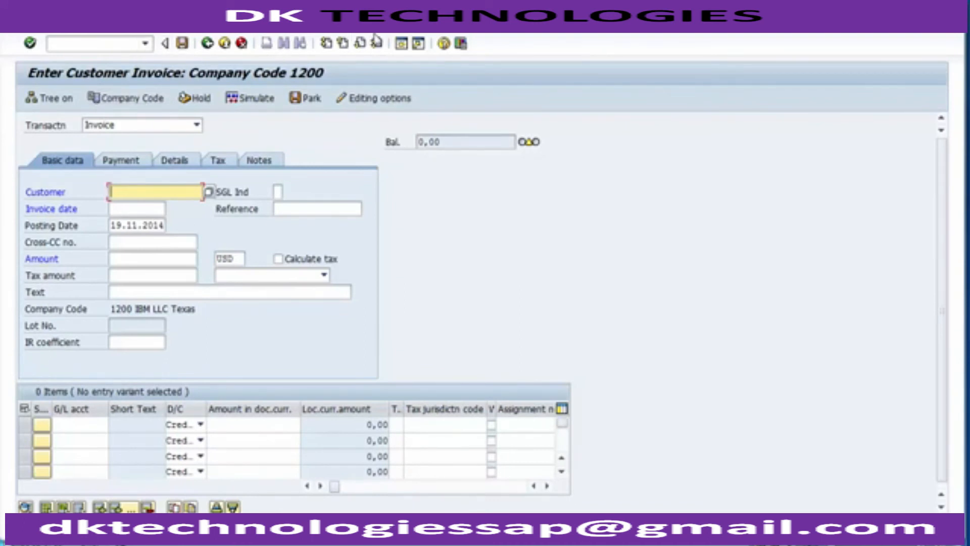
Open a new session and run the customer line item display FBL5N for the customer's open items in company code 1200.
click(401, 44)
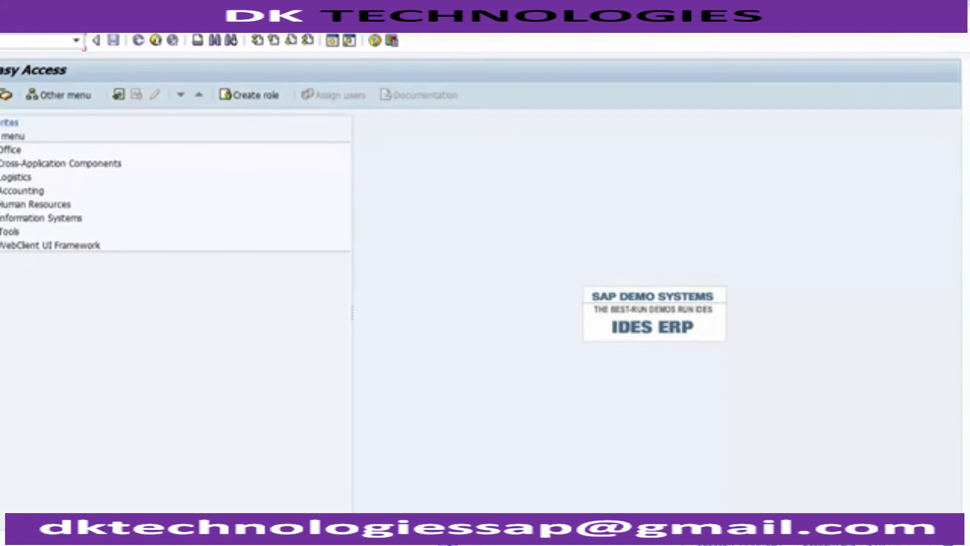
click(43, 39)
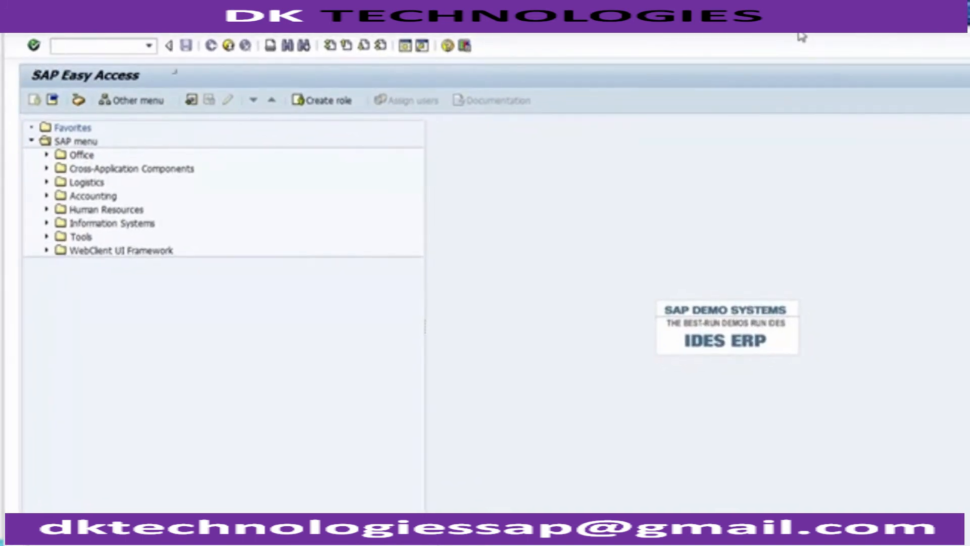
text(fb50)
key(Return)
click(122, 50)
text(fbl)
text(3n)
key(Return)
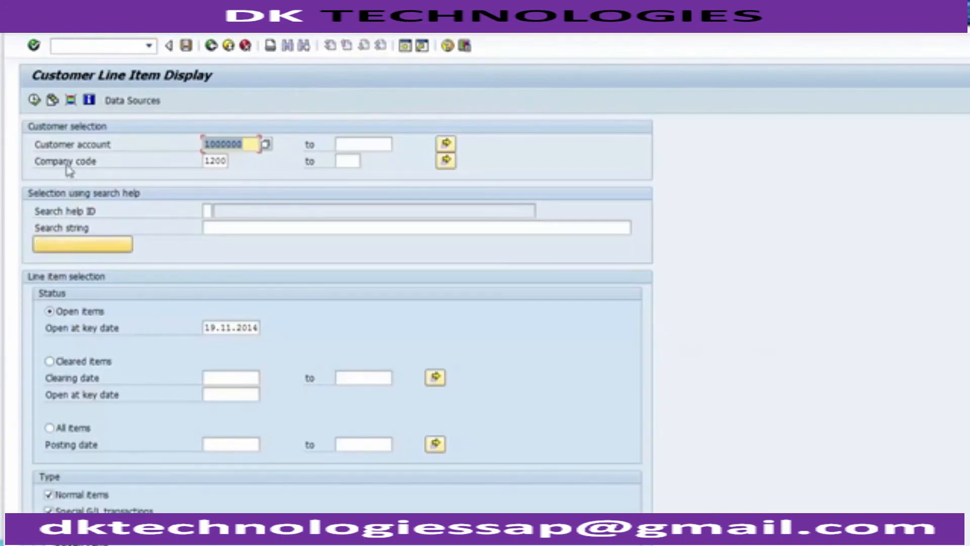
click(35, 100)
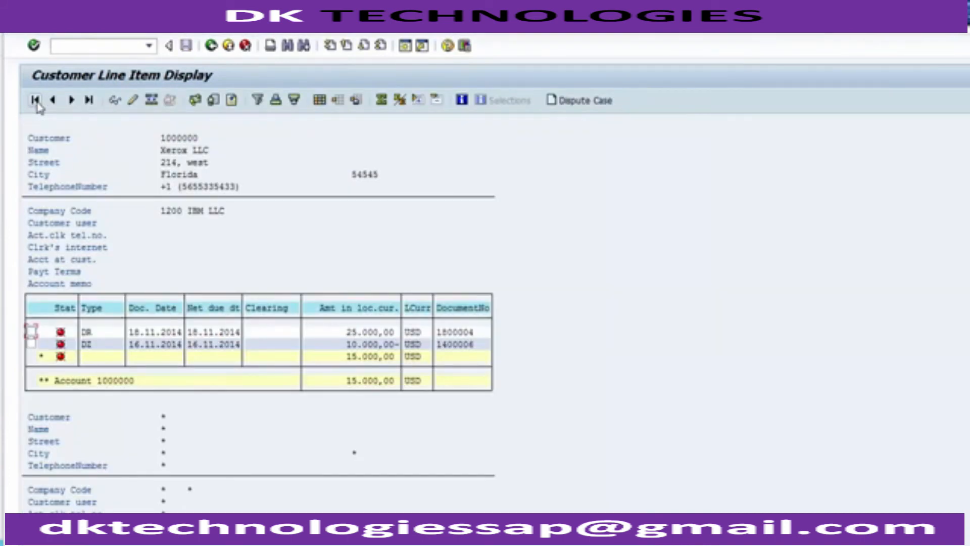
Examine the invoice and down payment line items, and return to the Unit Testing transaction list in PowerPoint.
click(364, 333)
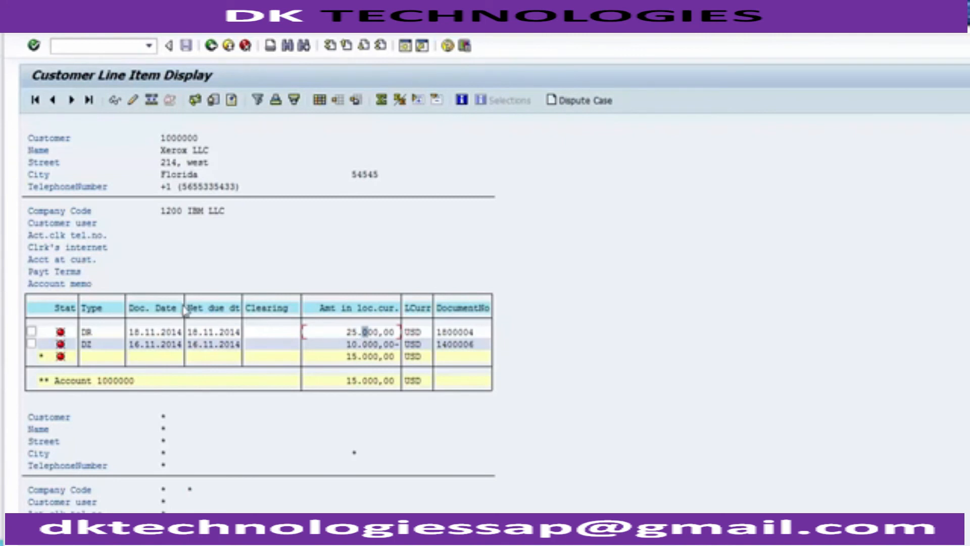
click(85, 346)
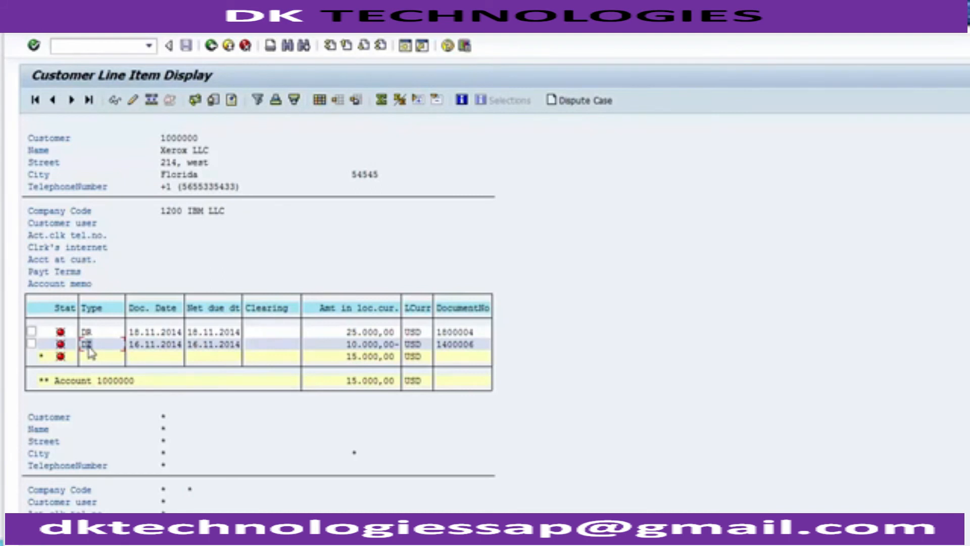
click(88, 334)
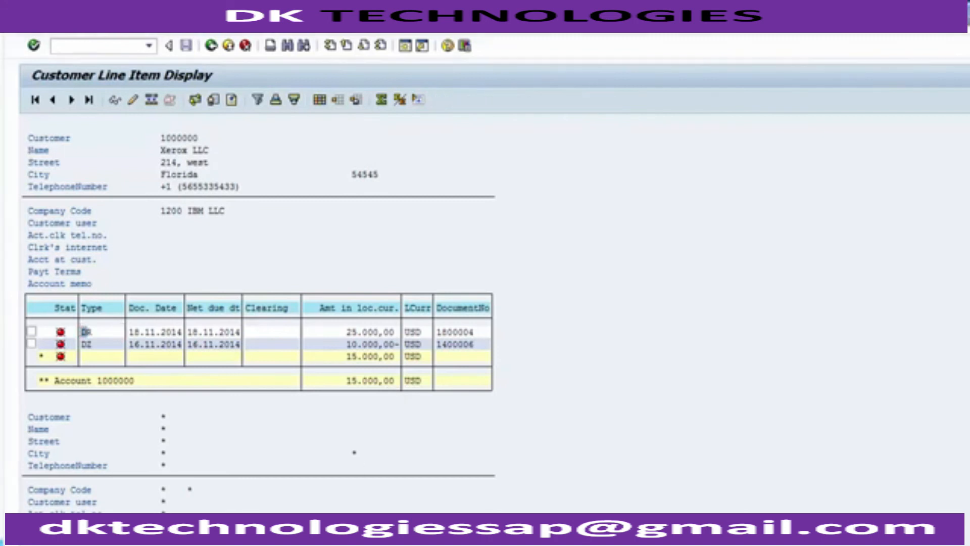
click(293, 541)
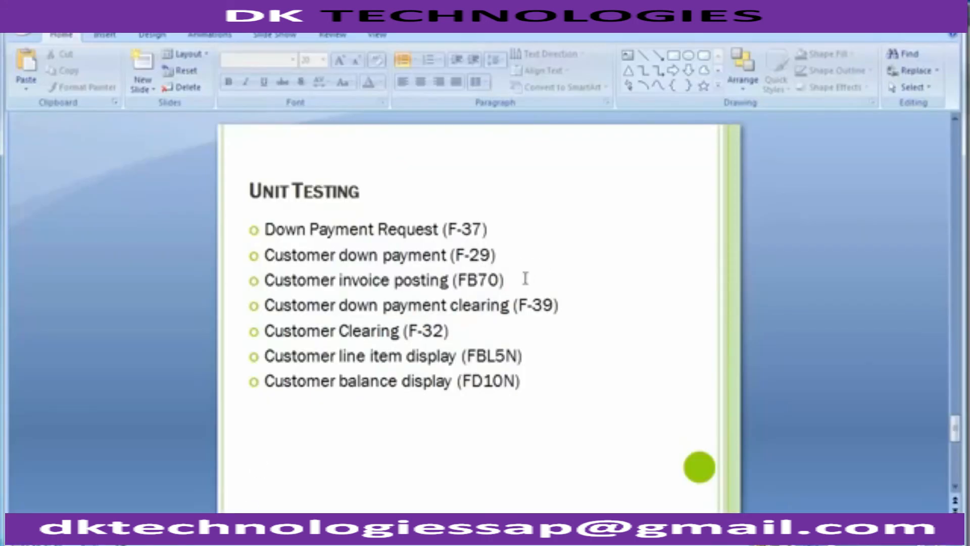